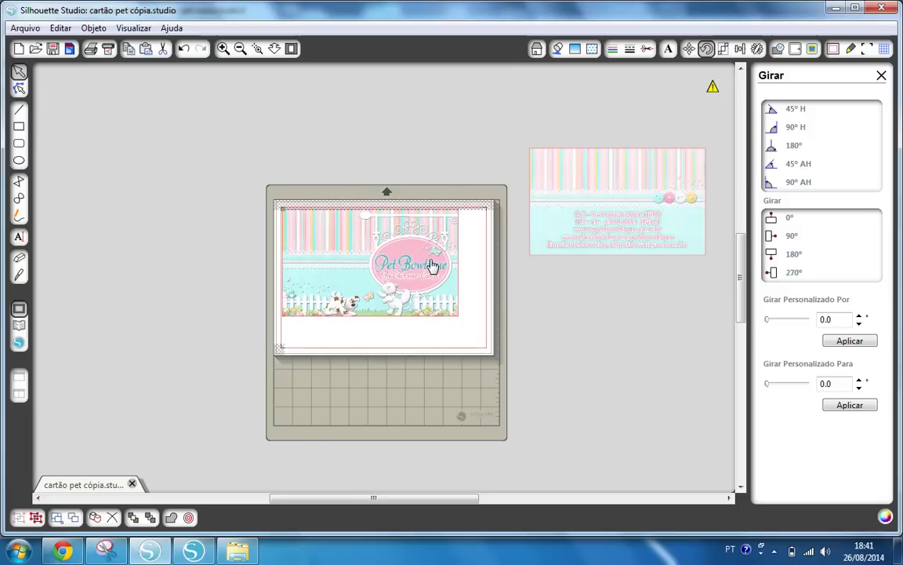
- Move the contact-details card beside the Pet Bowtique logo card and nudge the logo card within the page
left_click_drag(646, 204, 591, 278)
left_click(362, 109)
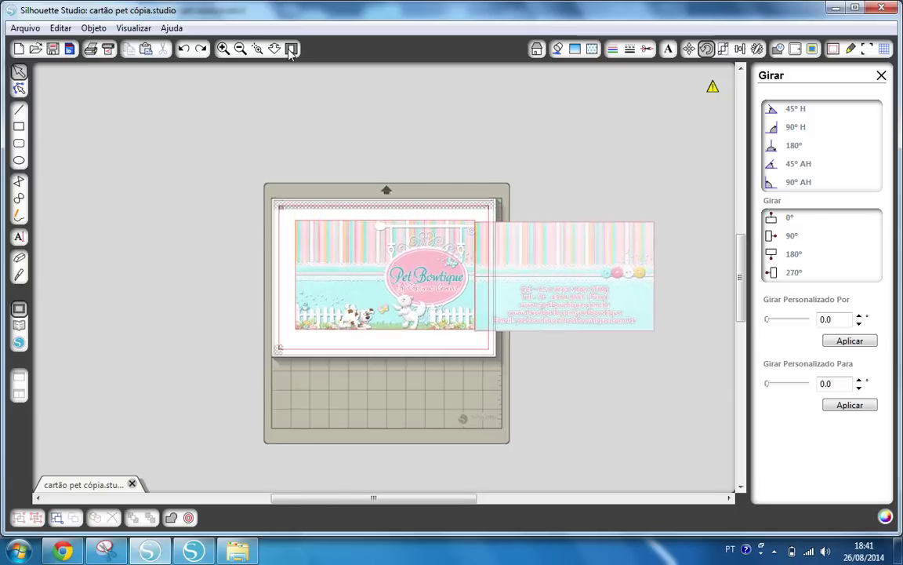
scroll(468, 317, "up", 2)
left_click_drag(443, 308, 474, 312)
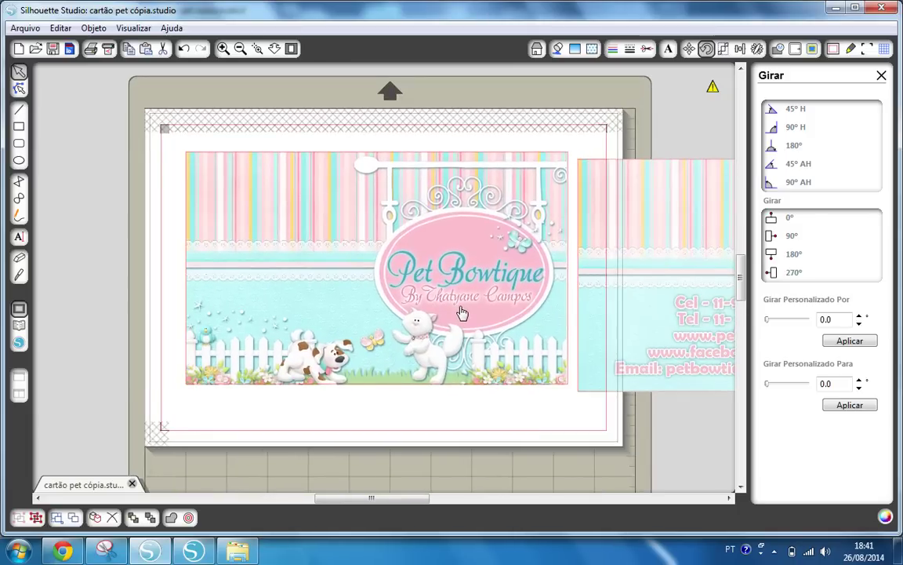
left_click_drag(679, 354, 679, 341)
left_click(477, 337)
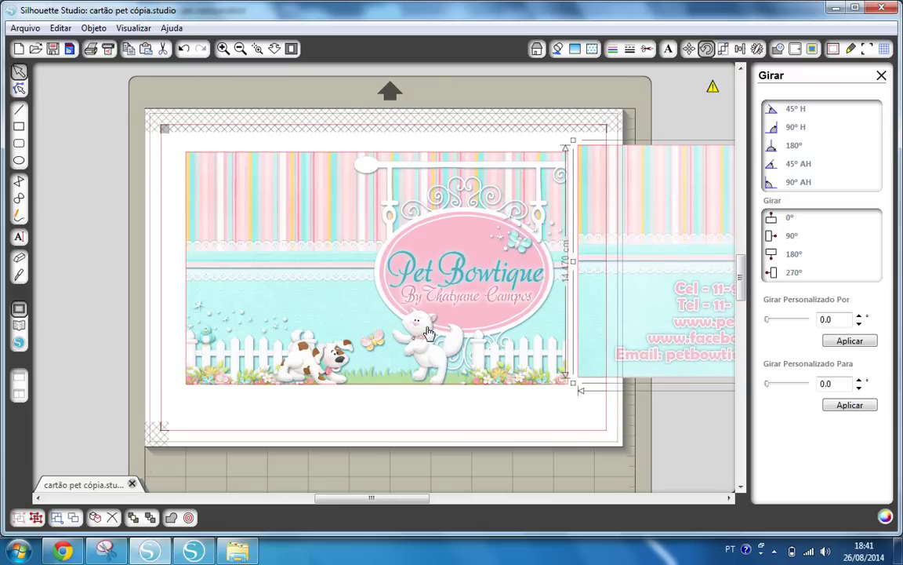
mouse_move(369, 256)
left_mouse_down()
mouse_move(320, 259)
mouse_move(372, 265)
left_mouse_up()
key("Escape")
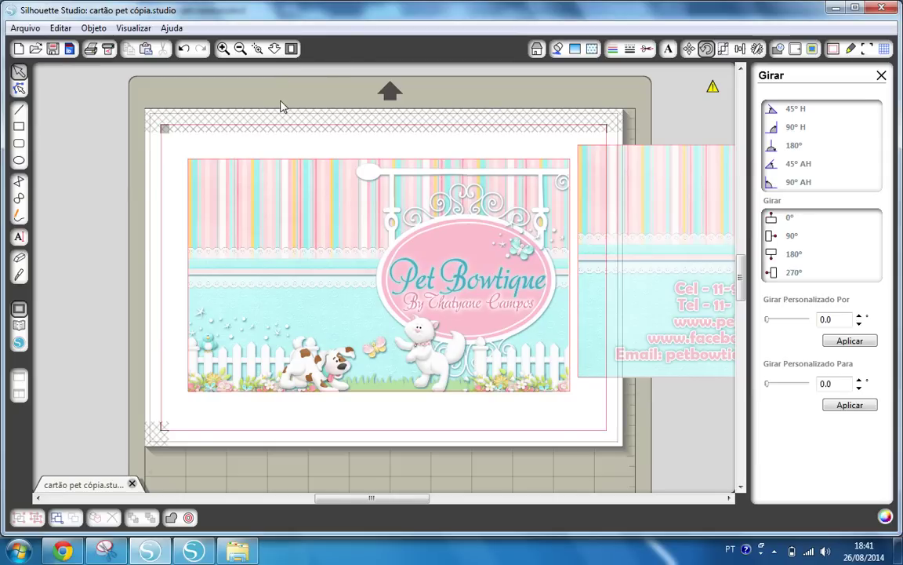
- Place the logo card inside the page's print border and the contact-details card outside the page's right edge
left_click(239, 48)
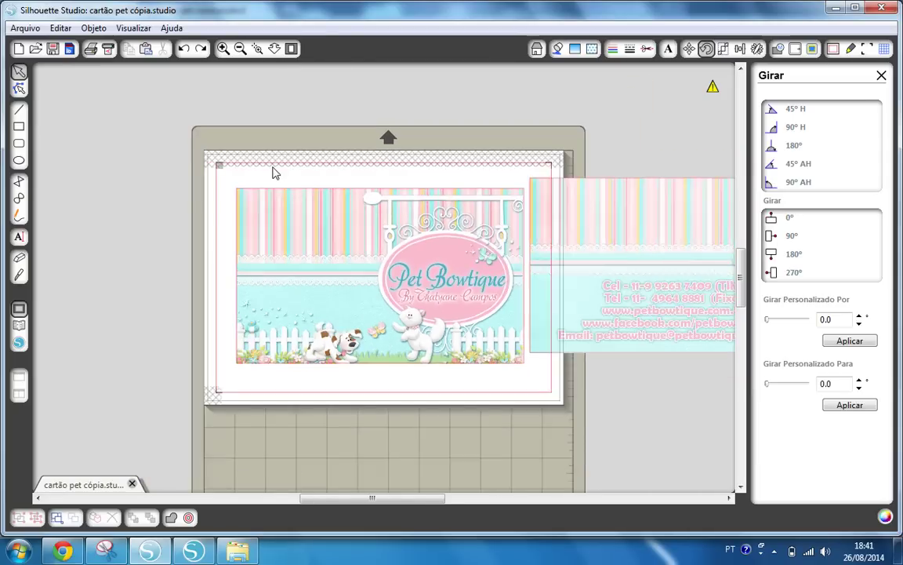
left_click_drag(460, 347, 413, 333)
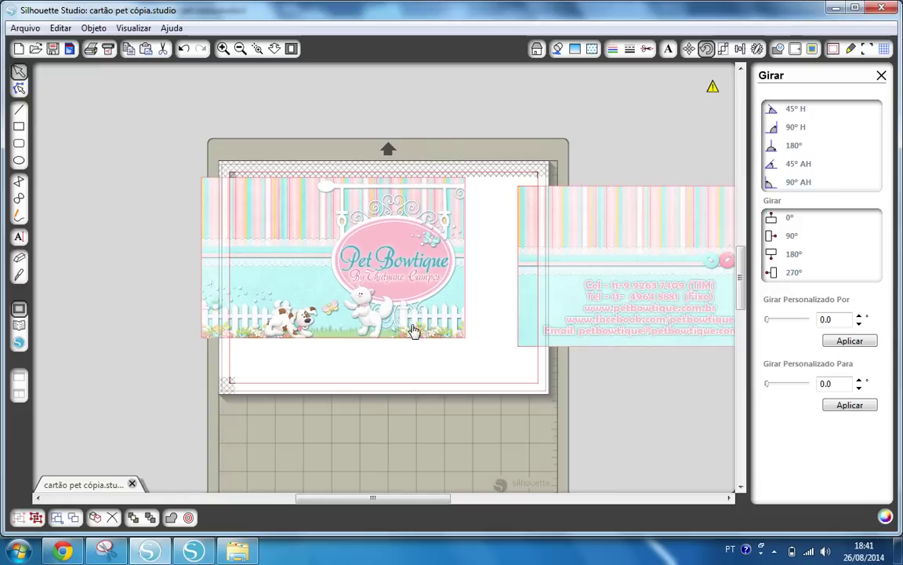
left_click_drag(554, 323, 524, 317)
left_click_drag(439, 302, 446, 309)
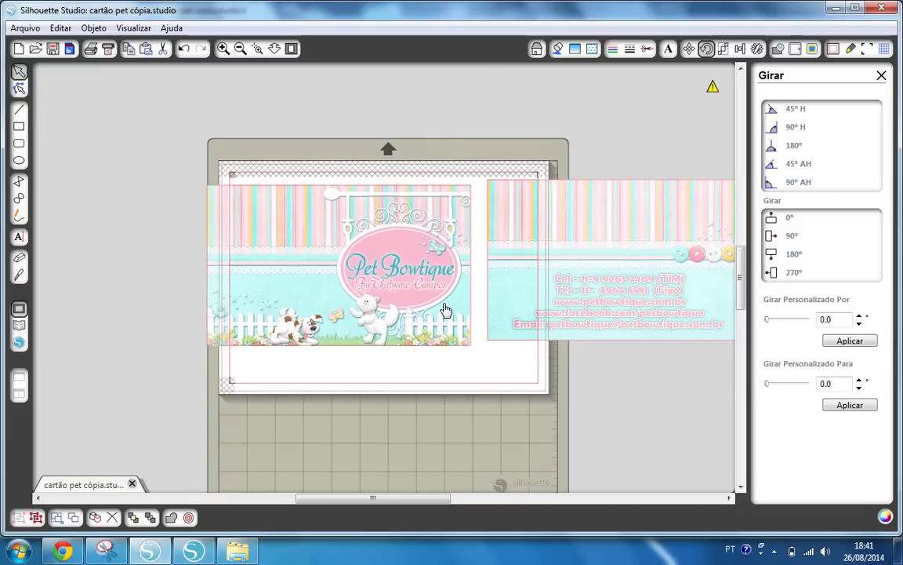
mouse_move(555, 283)
left_mouse_down()
mouse_move(562, 298)
mouse_move(556, 289)
left_mouse_up()
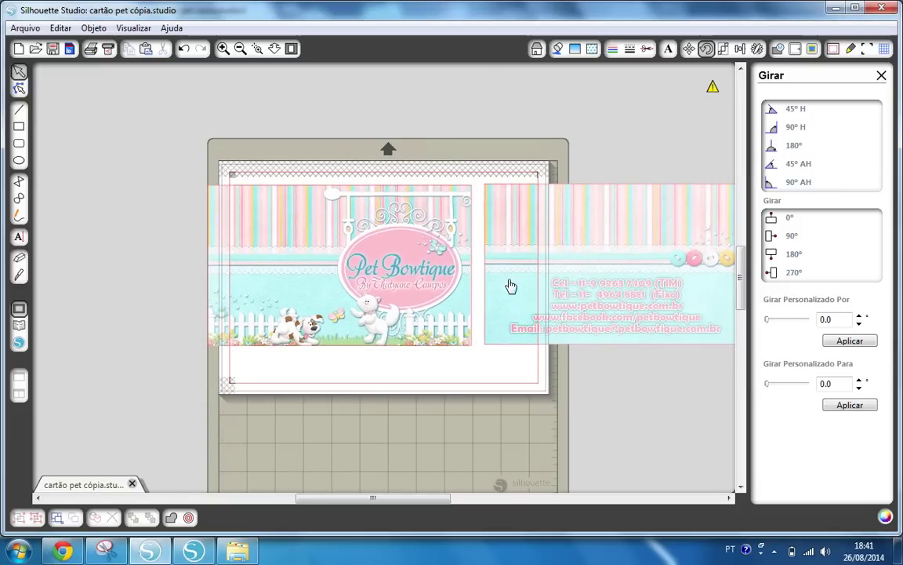
left_click_drag(427, 292, 440, 294)
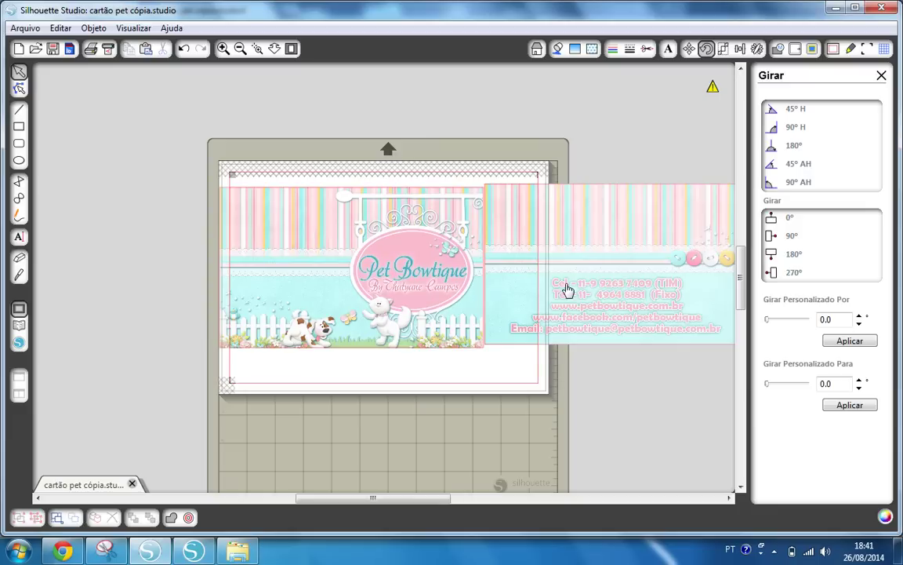
left_click_drag(510, 261, 582, 265)
left_click_drag(384, 274, 417, 284)
left_click_drag(672, 290, 679, 283)
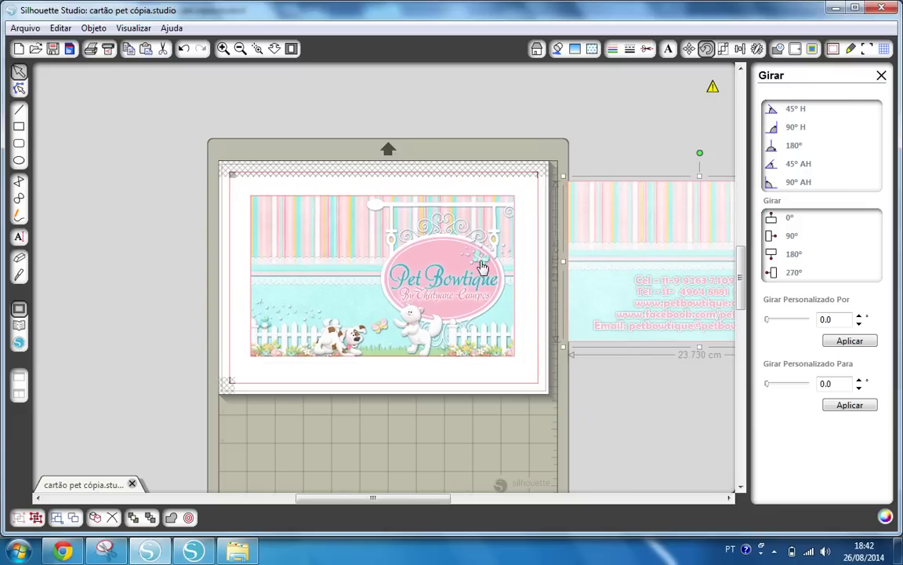
- Compare the width and height of the logo card with those of the contact-details card
left_click(412, 335)
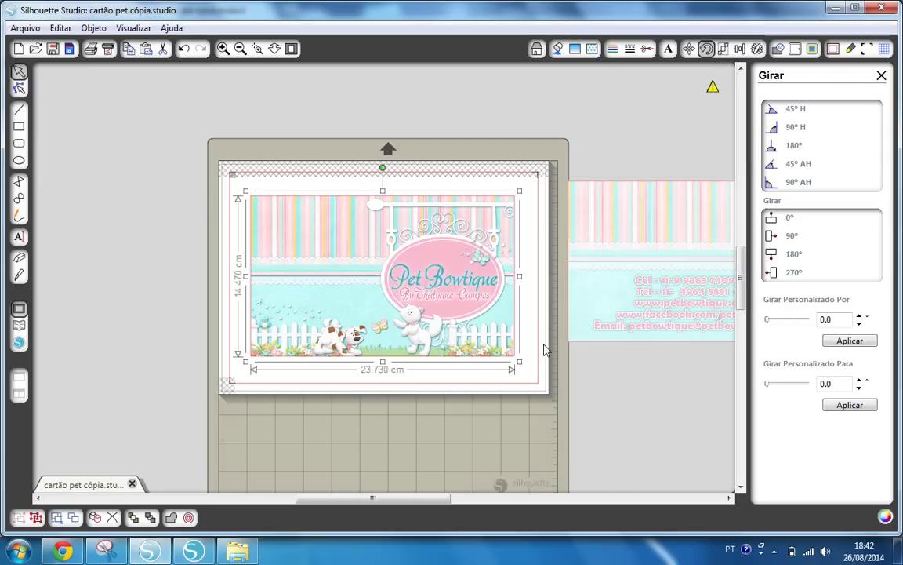
left_click(635, 268)
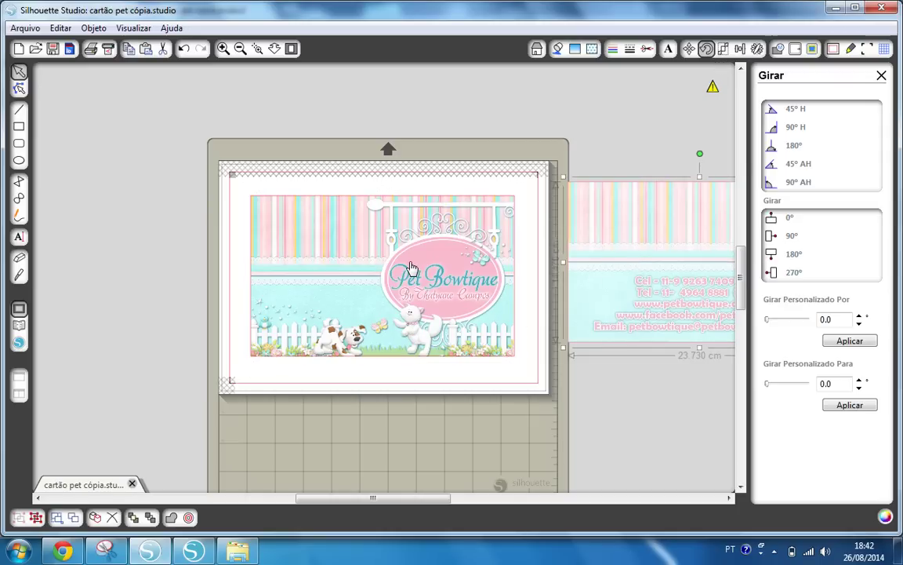
left_click(723, 49)
left_click(396, 298)
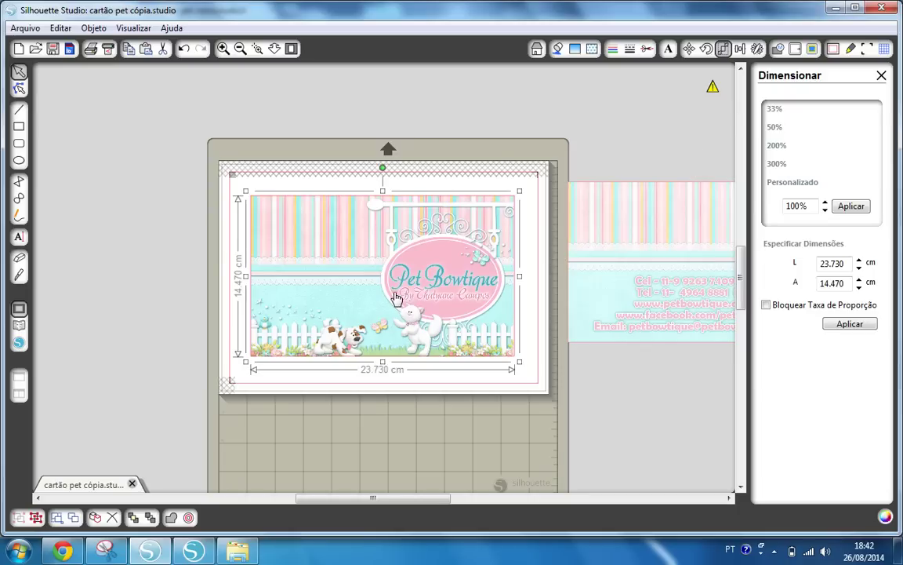
left_click(633, 325)
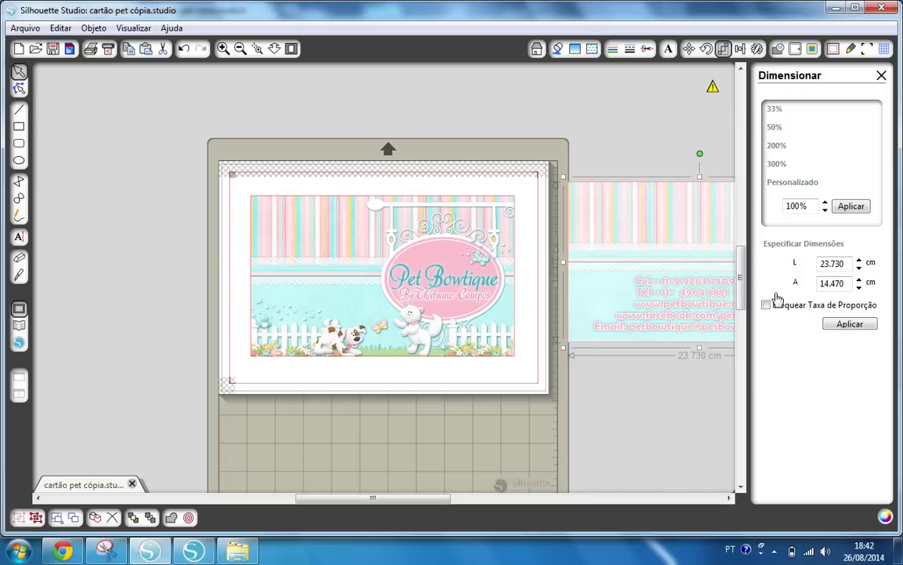
left_click(451, 290)
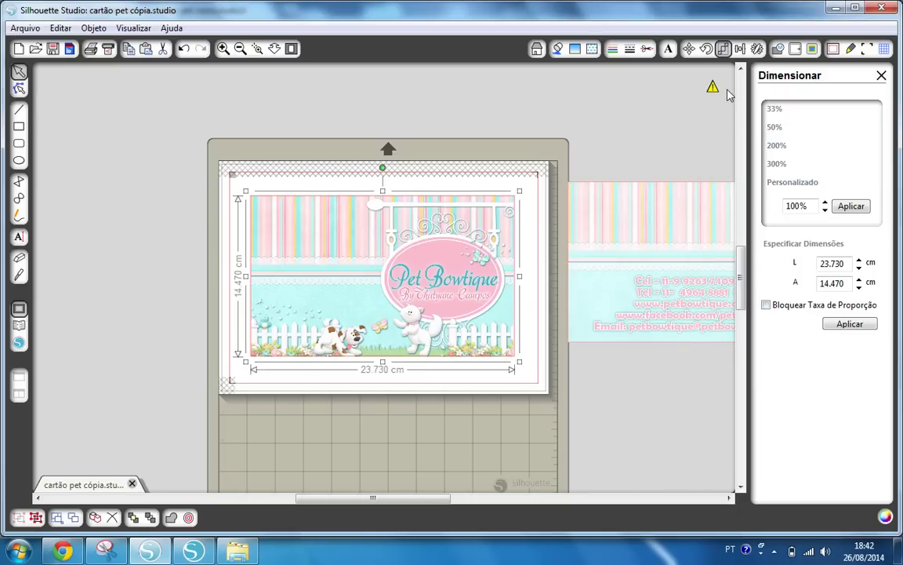
- Centre the logo card on the page with the Centralizar na Página alignment
left_click(741, 48)
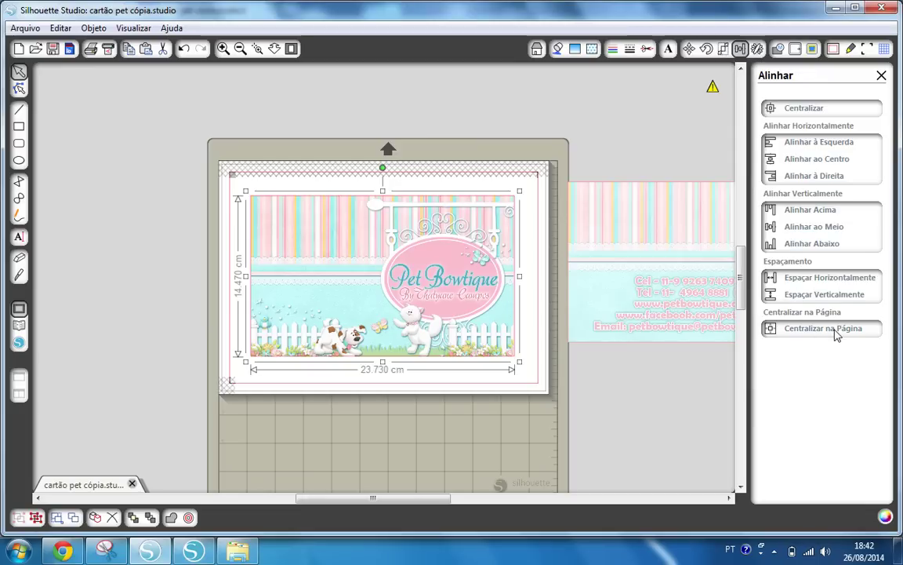
left_click(801, 332)
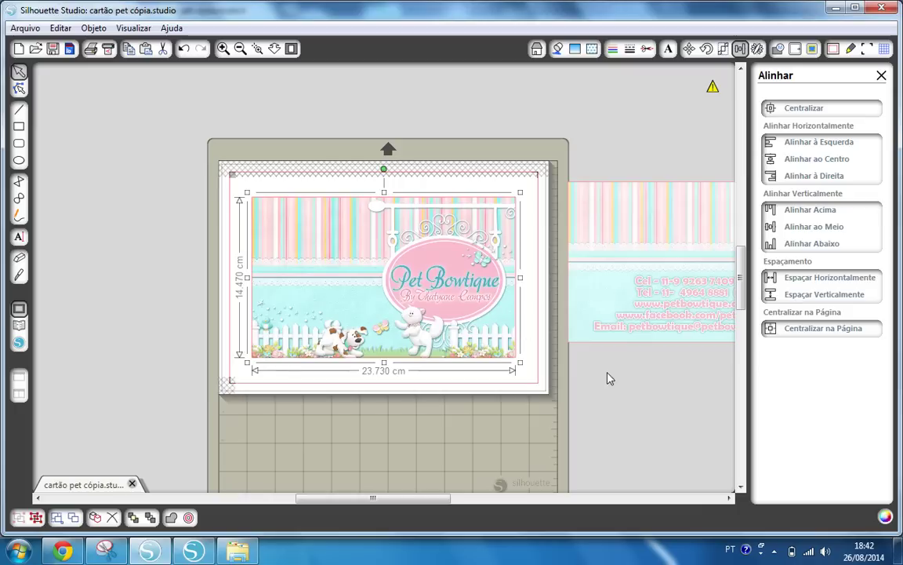
left_click(494, 436)
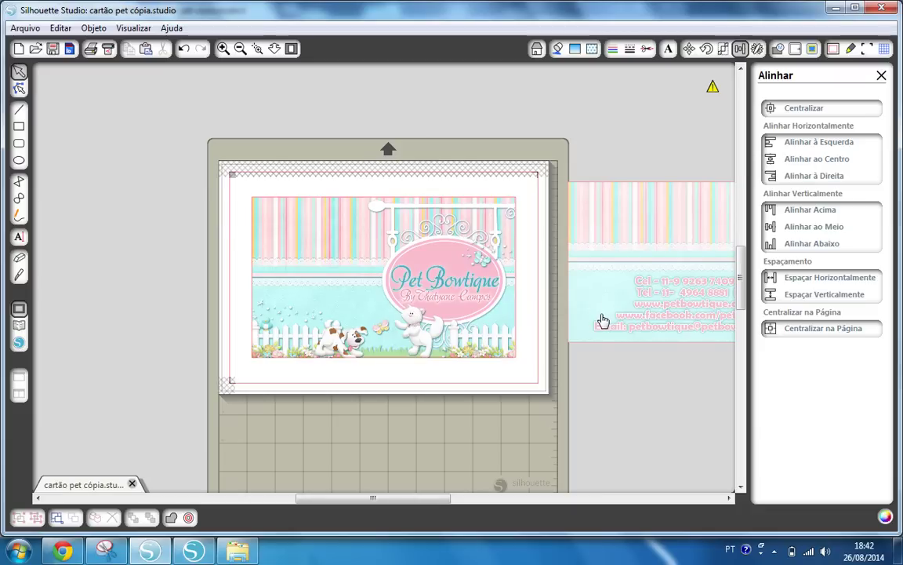
- Swap the logo card on the page for the contact-details card and centre the contact-details card on the page
left_click_drag(480, 327, 154, 316)
left_click_drag(624, 308, 312, 327)
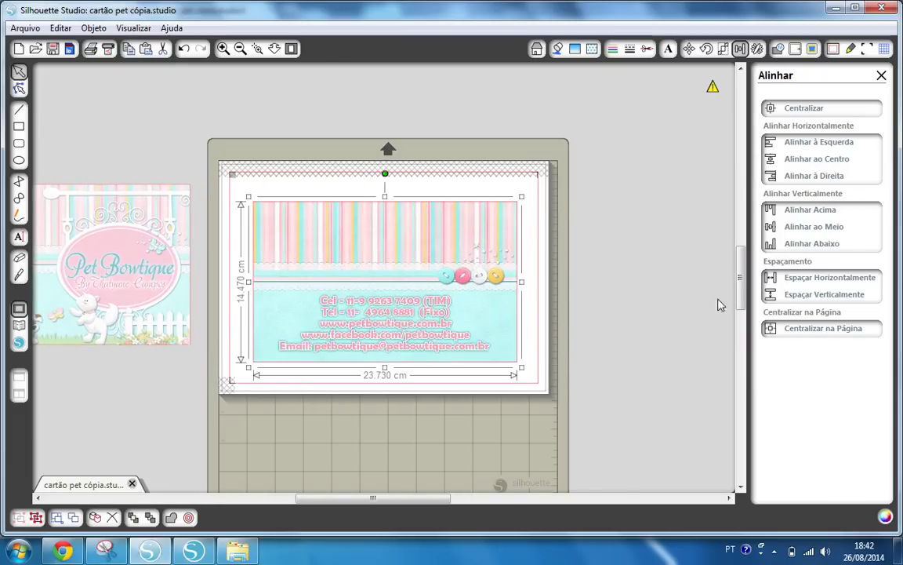
left_click(809, 330)
left_click(679, 358)
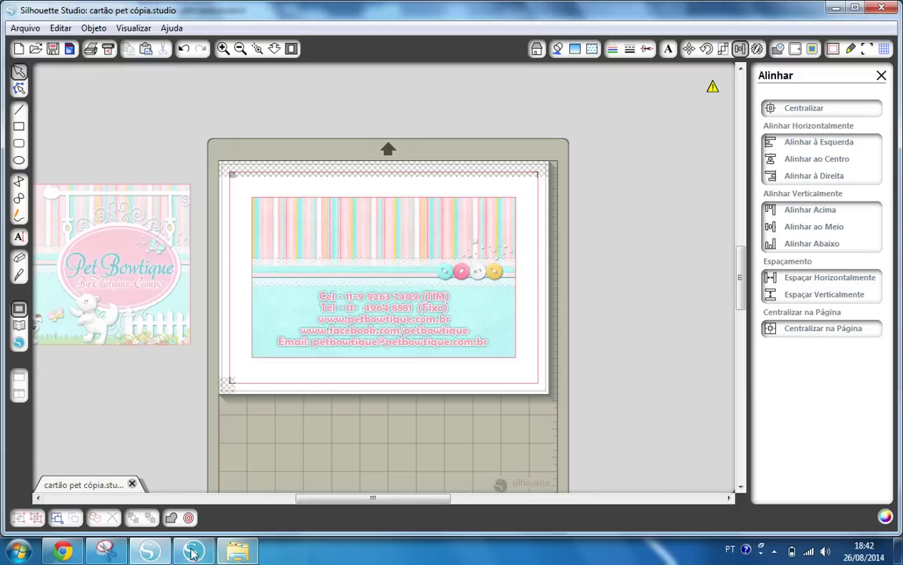
- In Silhouette Studio Designer Edition, centre the logo card on the page and move the contact-details card further right
key("alt+Tab")
left_click_drag(448, 242, 443, 245)
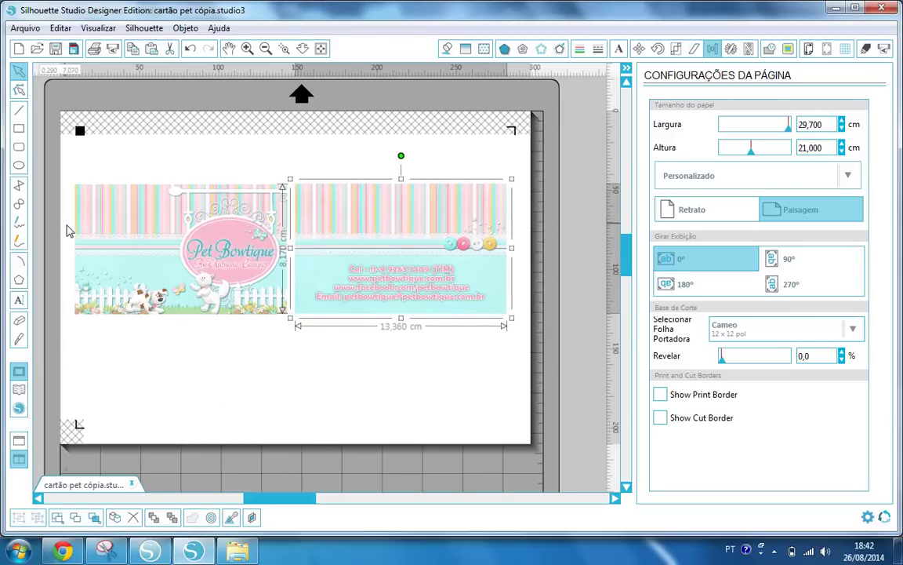
left_click(273, 393)
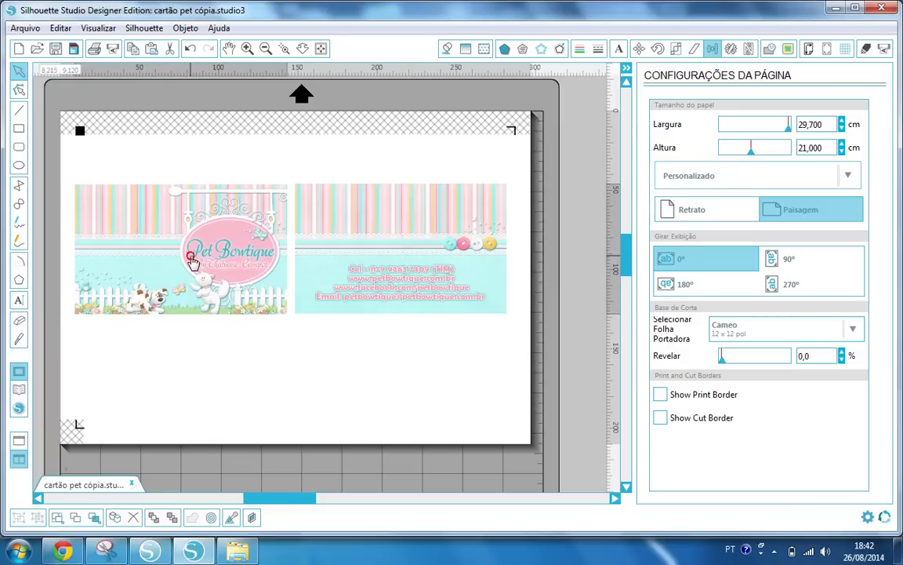
left_click(172, 233)
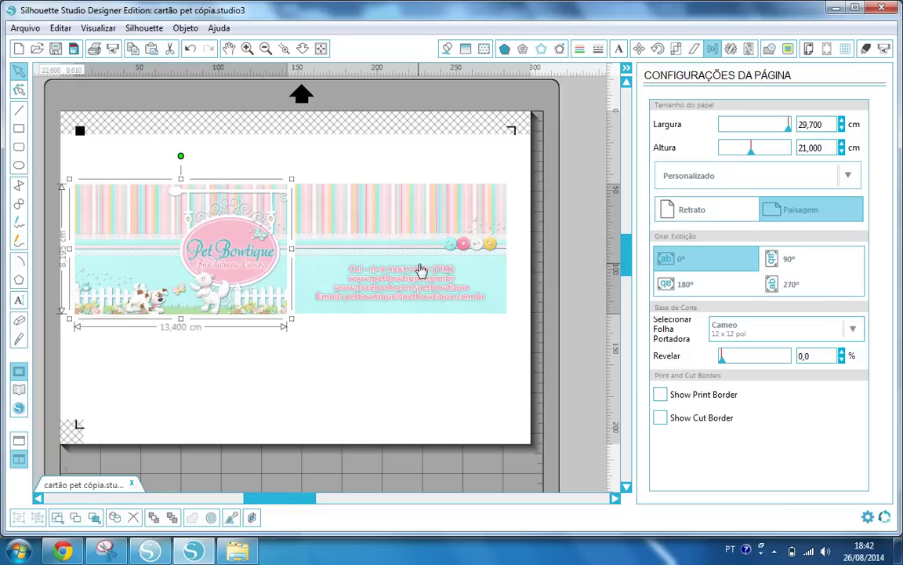
left_click(730, 49)
left_click(712, 49)
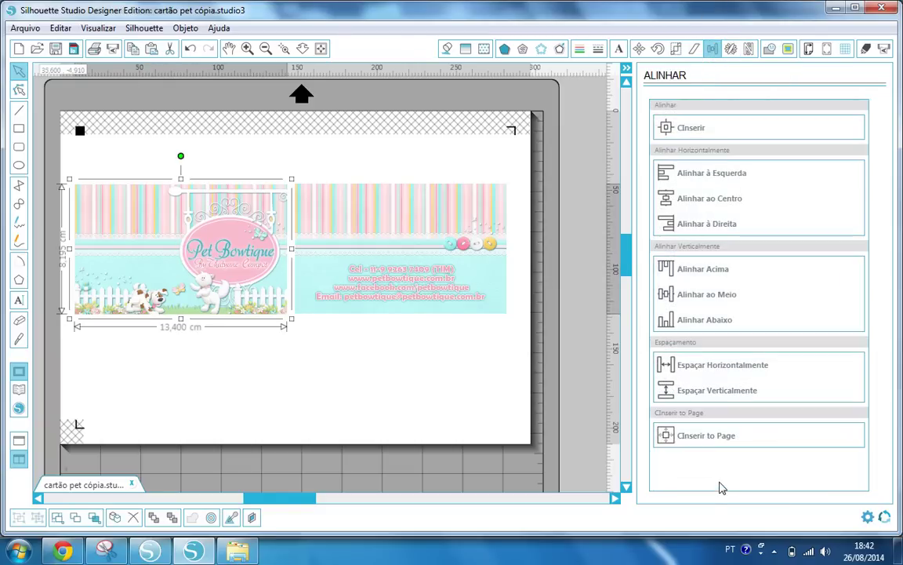
left_click(704, 435)
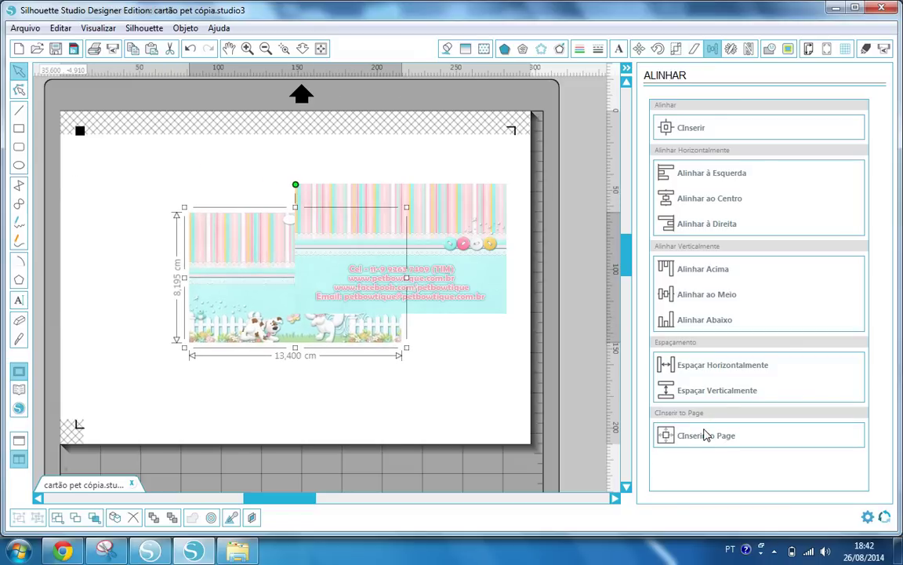
left_click_drag(420, 282, 516, 268)
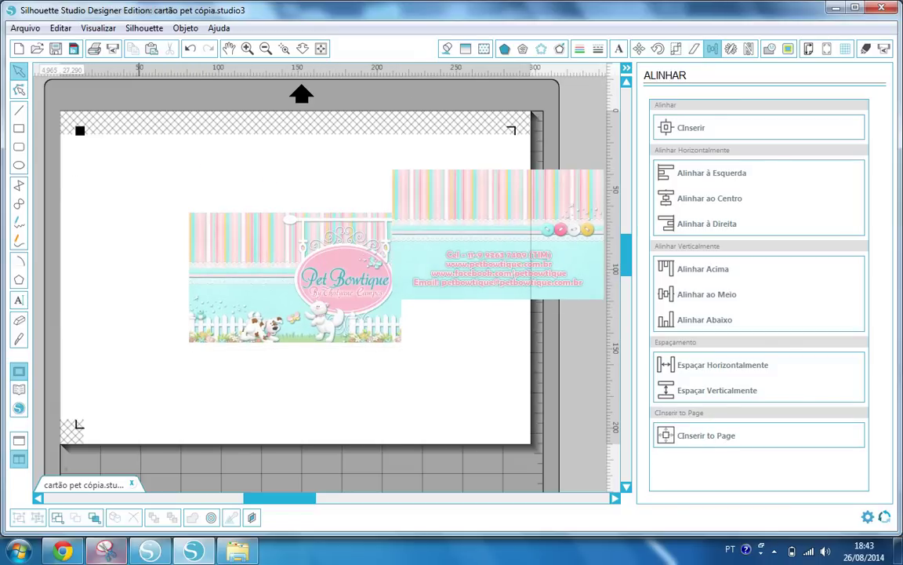
- Back in the standard Silhouette Studio window, shift the contact-details card off centre and centre it on the page again
left_click(152, 552)
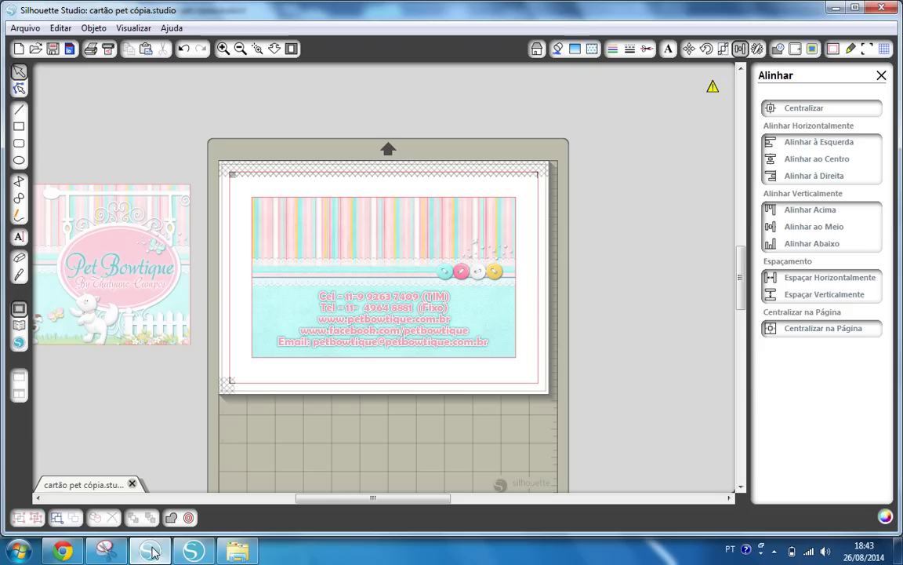
left_click_drag(484, 237, 500, 230)
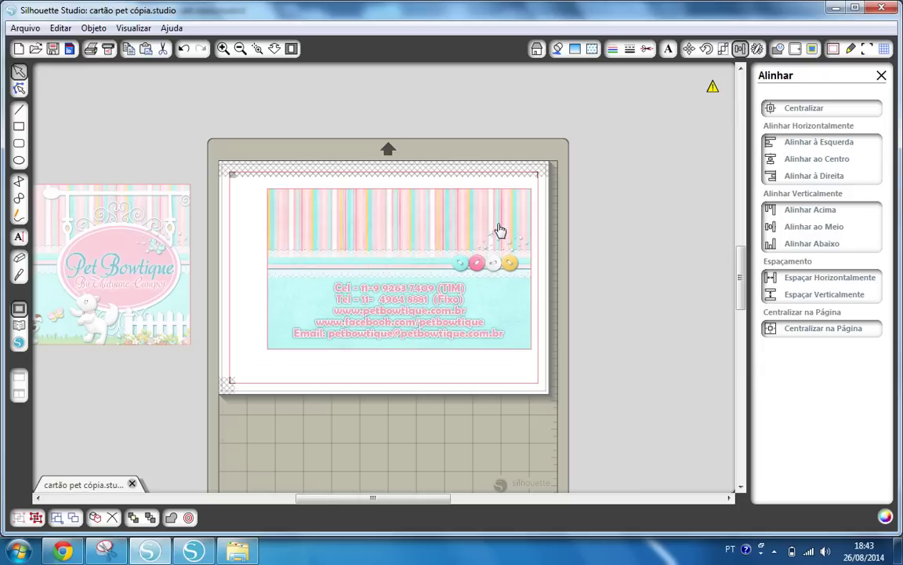
key("Escape")
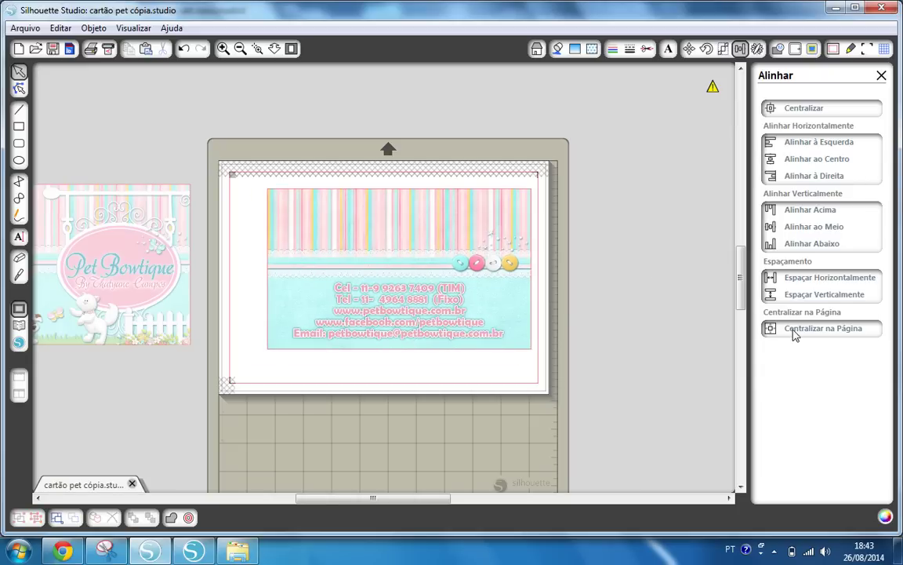
left_click(375, 285)
left_click(844, 332)
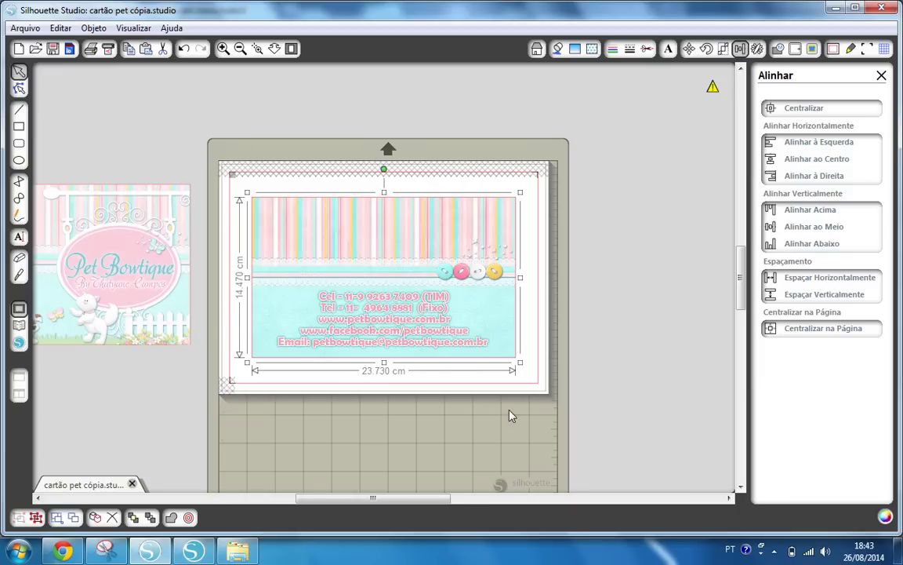
left_click(608, 411)
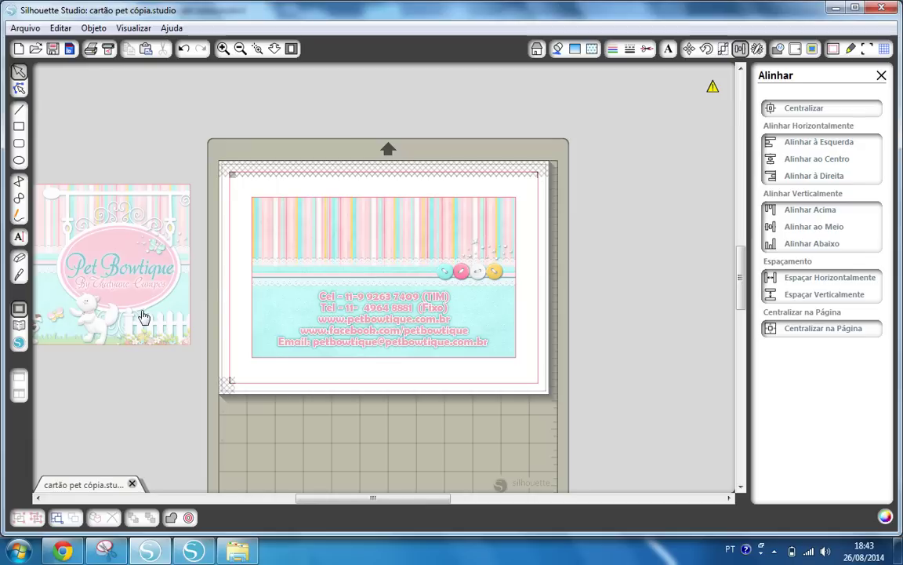
- Recentre the contact-details card on the page and place the logo card just outside the page's left edge
left_click_drag(141, 316, 110, 201)
left_click_drag(394, 287, 252, 284)
left_click_drag(428, 498, 382, 498)
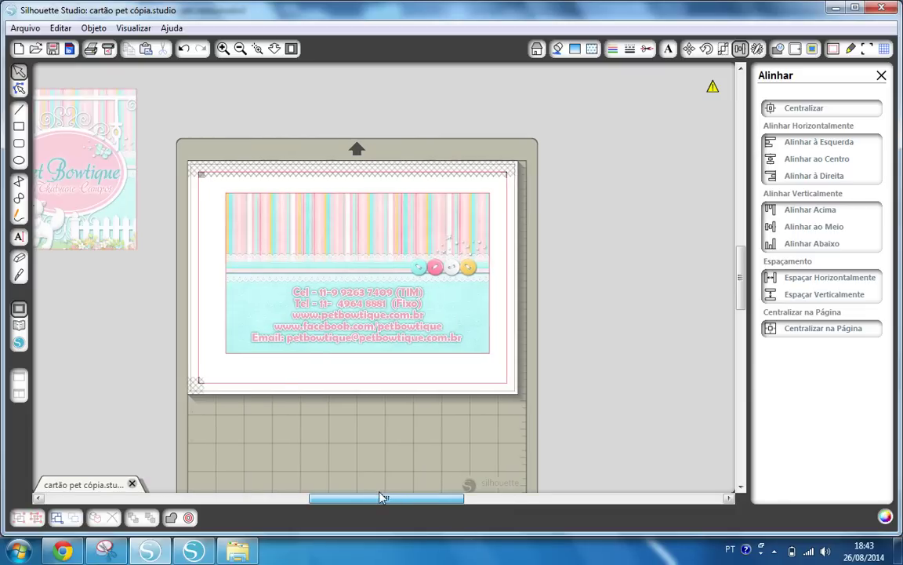
left_click(363, 293)
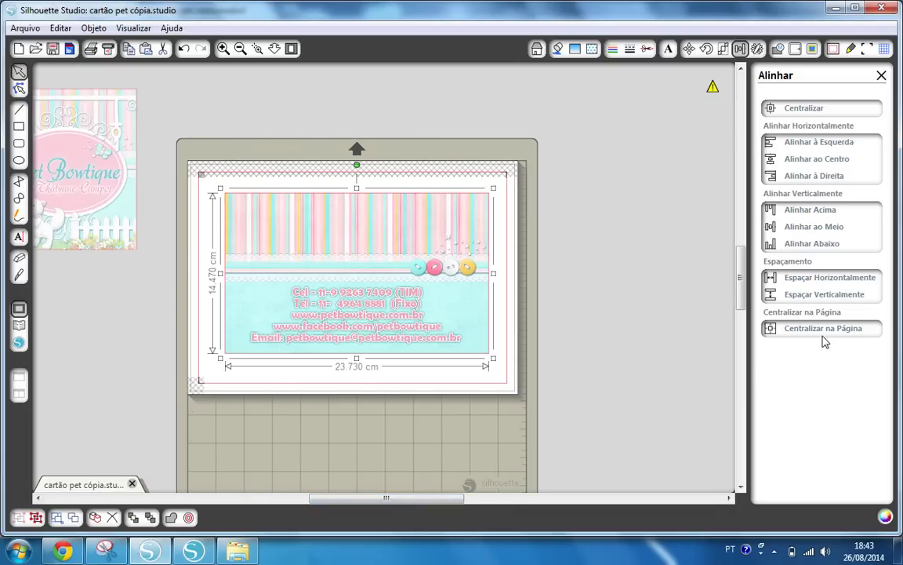
left_click(823, 336)
left_click_drag(121, 216, 163, 313)
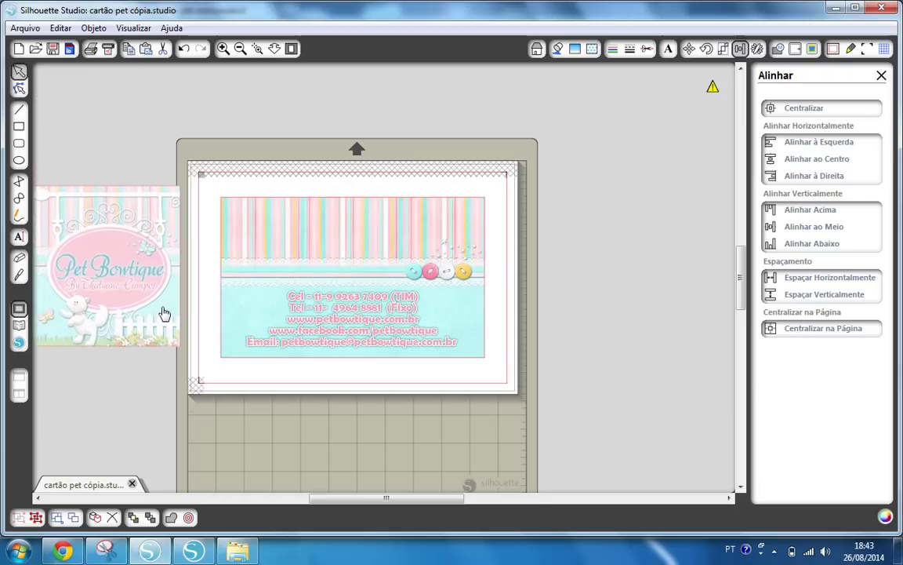
left_click(408, 317)
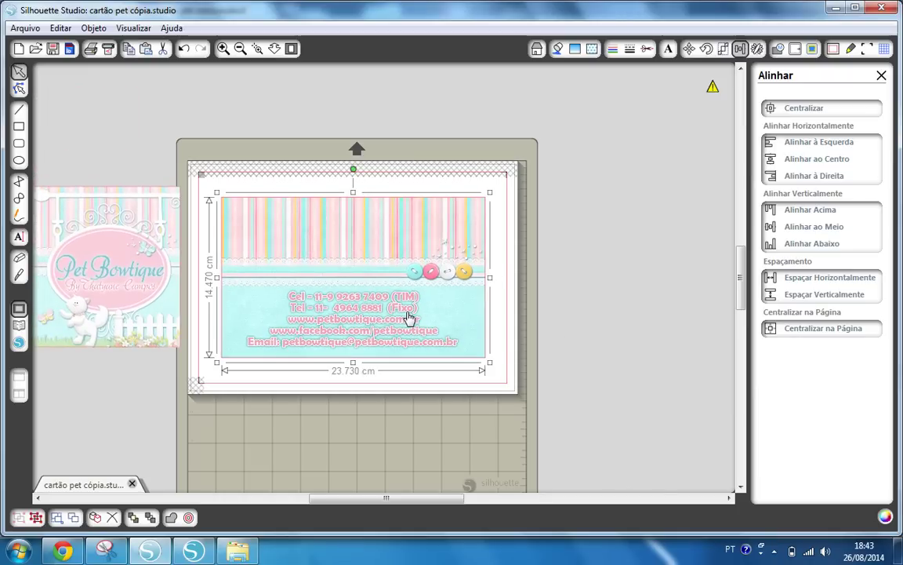
- Move the contact-details card off the page's right edge and open the A 1 Assinatura de agosto library folder
left_click_drag(409, 317, 628, 274)
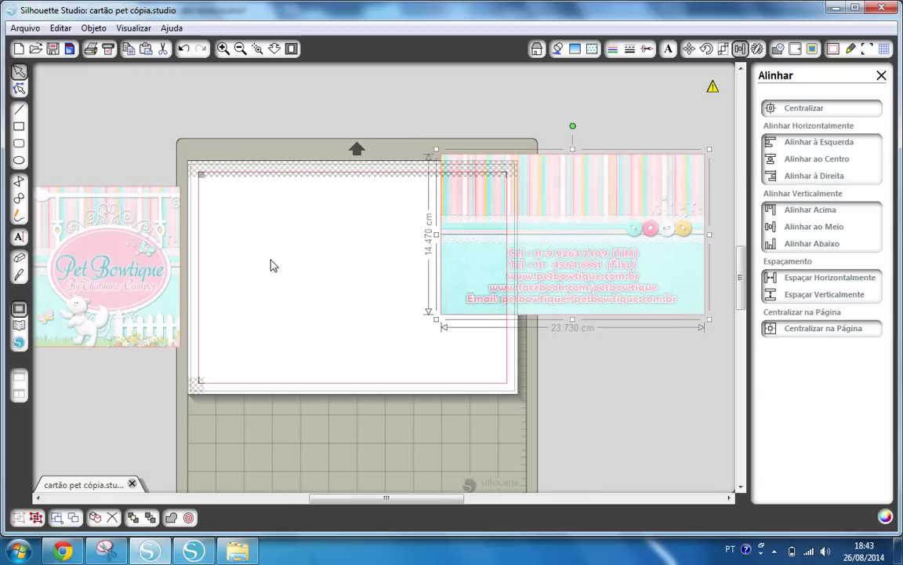
left_click_drag(525, 233, 604, 249)
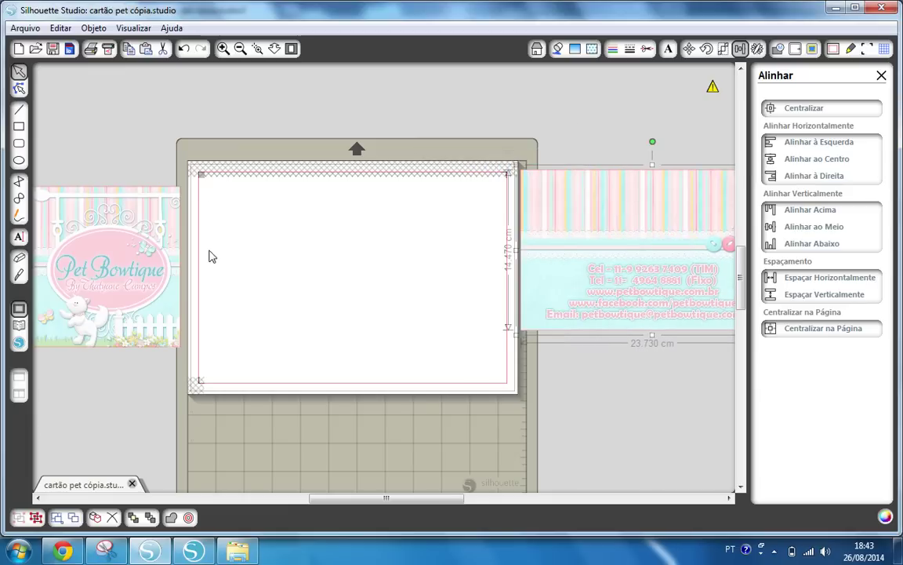
left_click(19, 326)
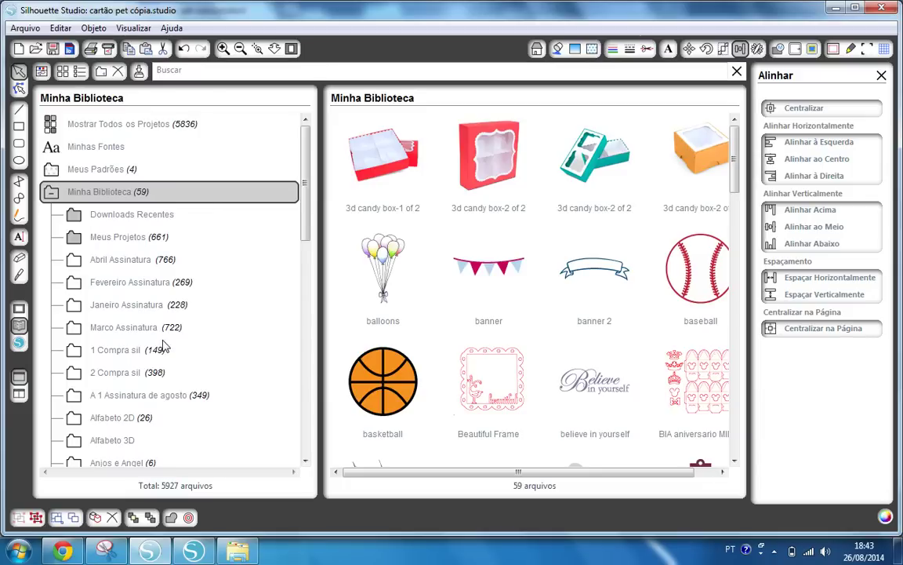
left_click(181, 396)
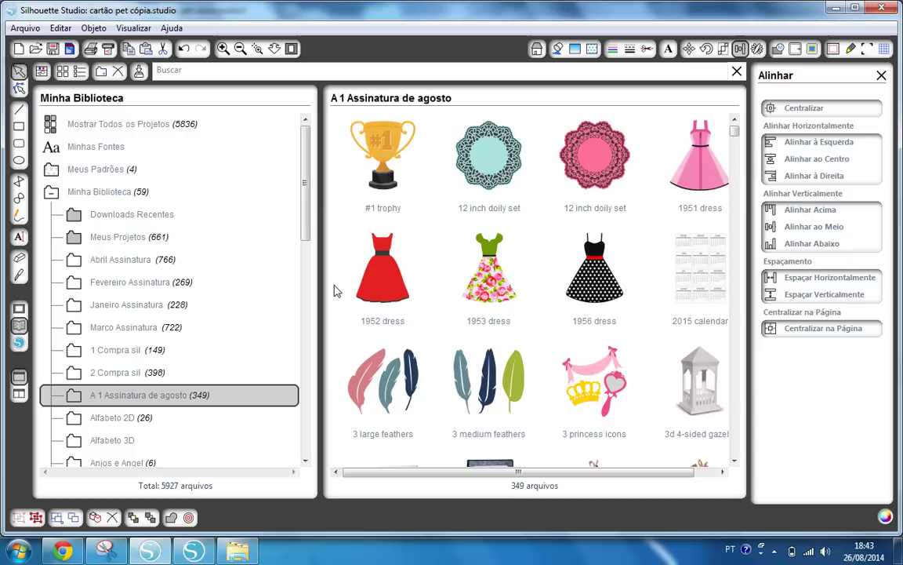
- Close the alignment options and insert the blue and green "monsters under the bed set pnc" design from the library folder
left_click_drag(321, 283, 233, 268)
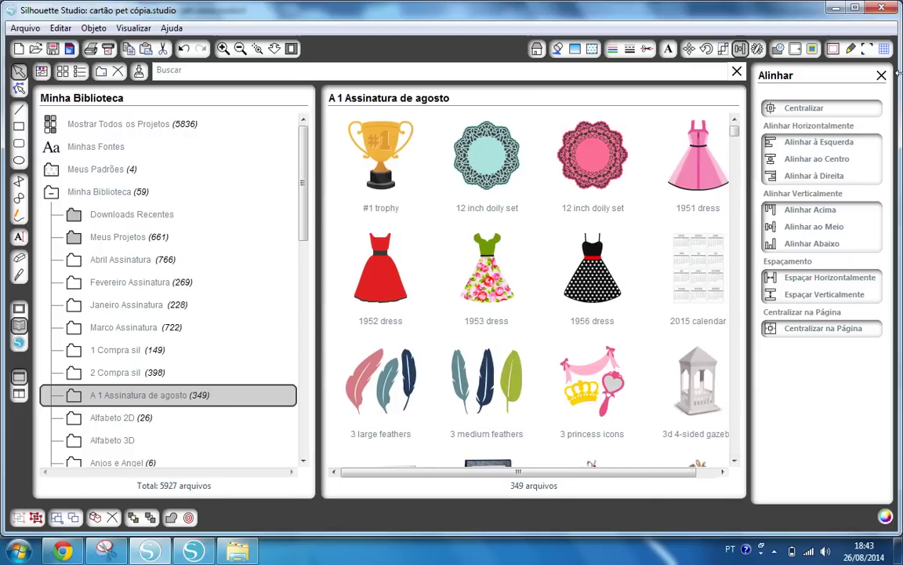
left_click(883, 76)
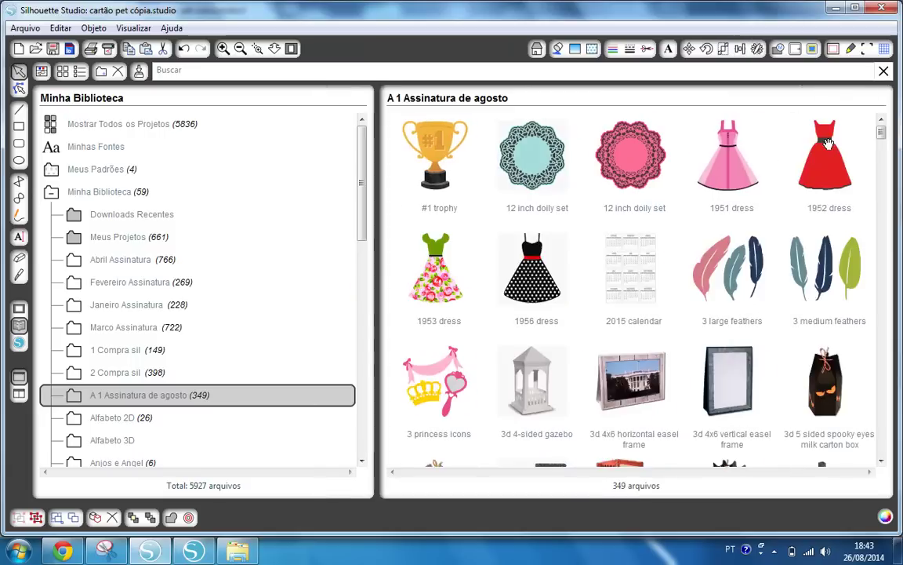
left_click_drag(374, 244, 373, 244)
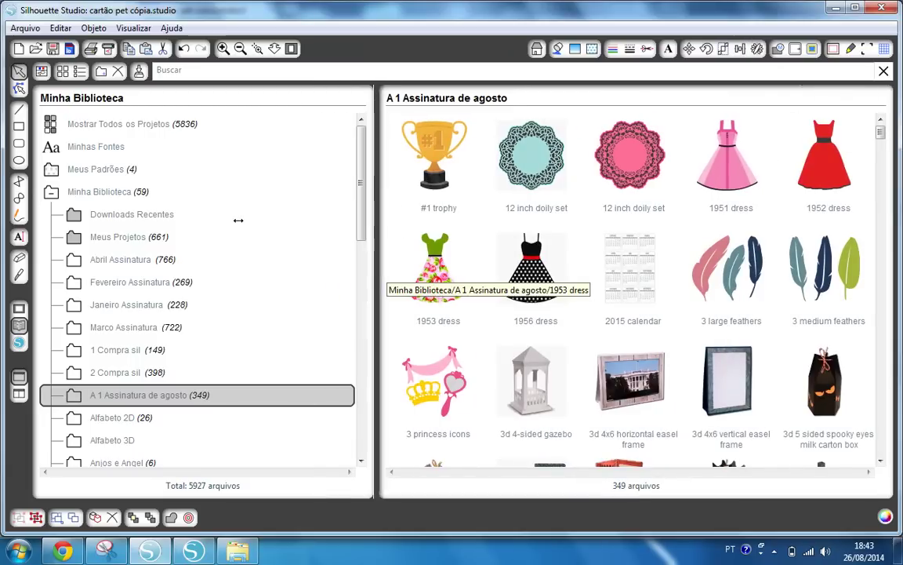
left_click_drag(881, 133, 890, 198)
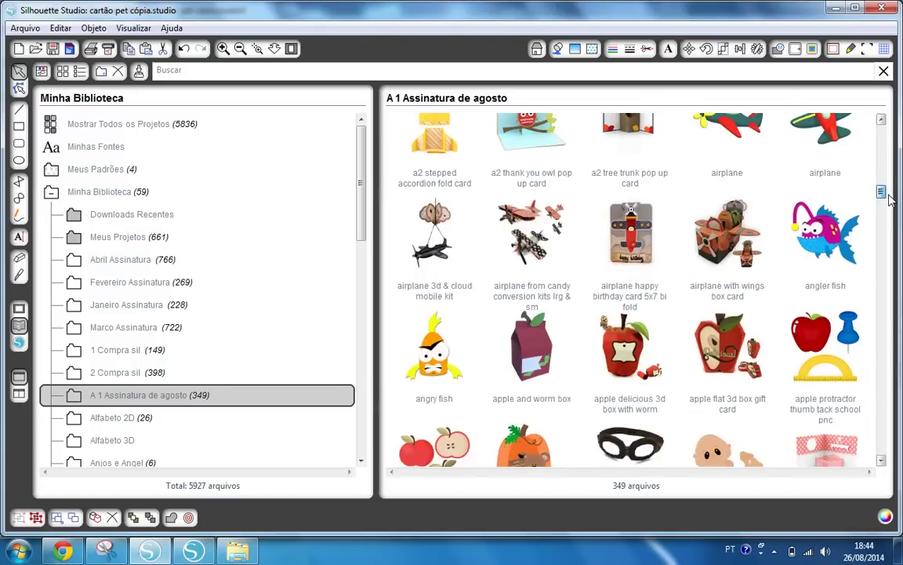
left_click_drag(893, 207, 881, 373)
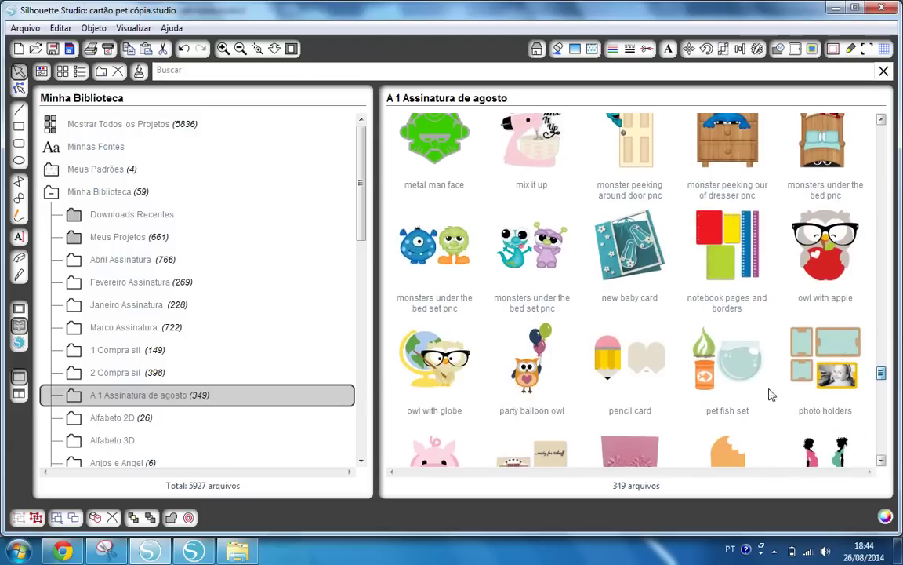
double_click(401, 225)
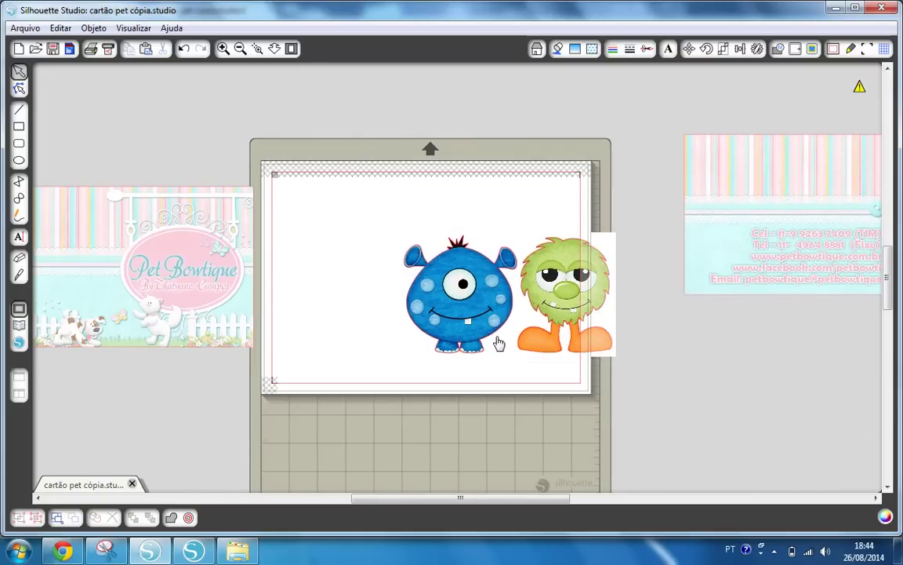
- Scale the monster pair down to about 10.5 cm wide and place it in the page's upper-left corner
left_click_drag(497, 343, 425, 286)
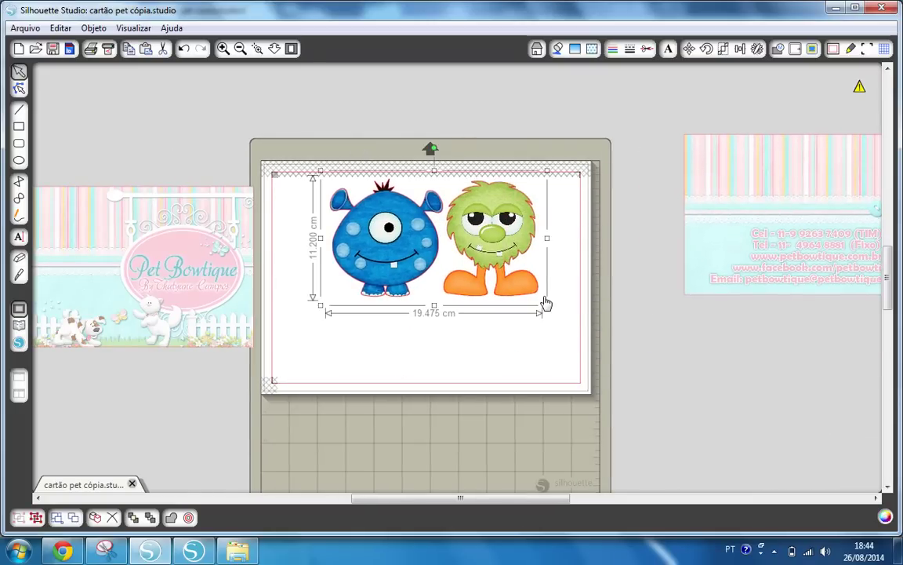
left_click_drag(547, 304, 447, 249)
left_click_drag(422, 218, 374, 222)
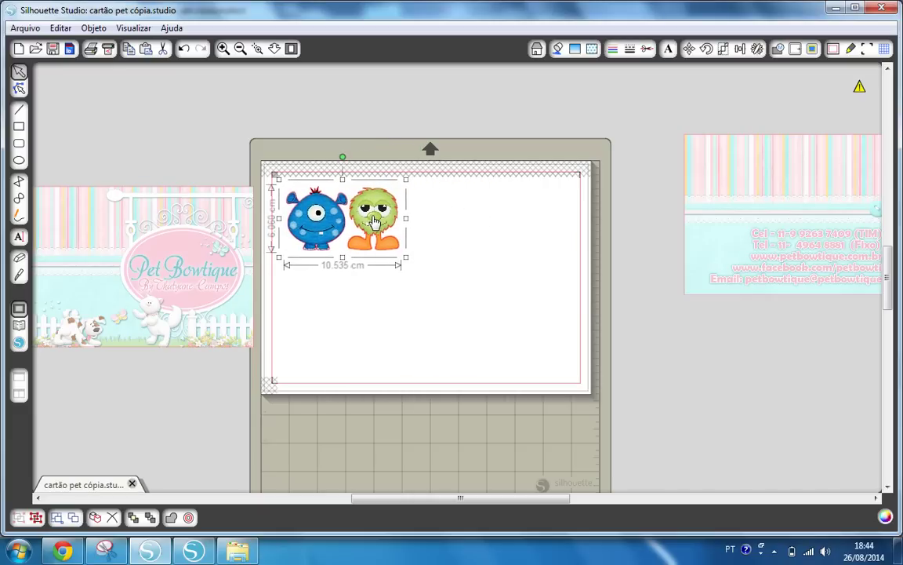
- Duplicate the monster pair and arrange the four sets on the page in two rows of two
key("ctrl+d")
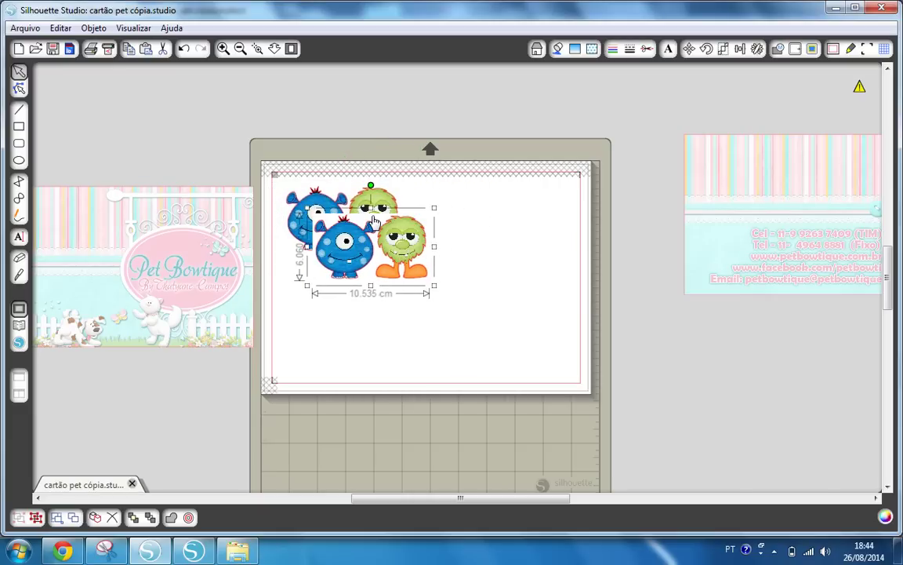
left_click_drag(389, 233, 357, 304)
left_click(513, 281)
key("ctrl+d")
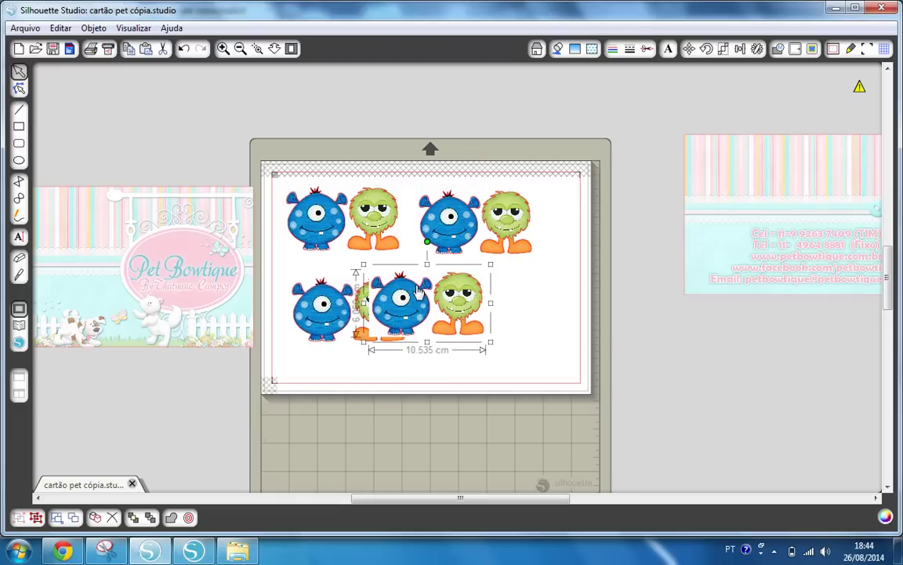
left_click_drag(418, 291, 510, 304)
- Align the two monster pairs in the upper row along their top edges
left_click_drag(261, 170, 598, 259)
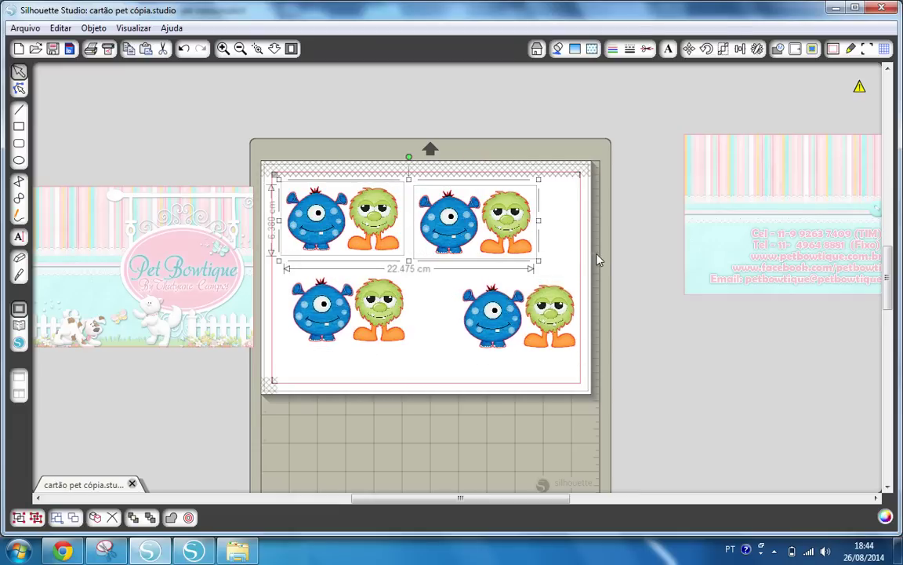
left_click(740, 50)
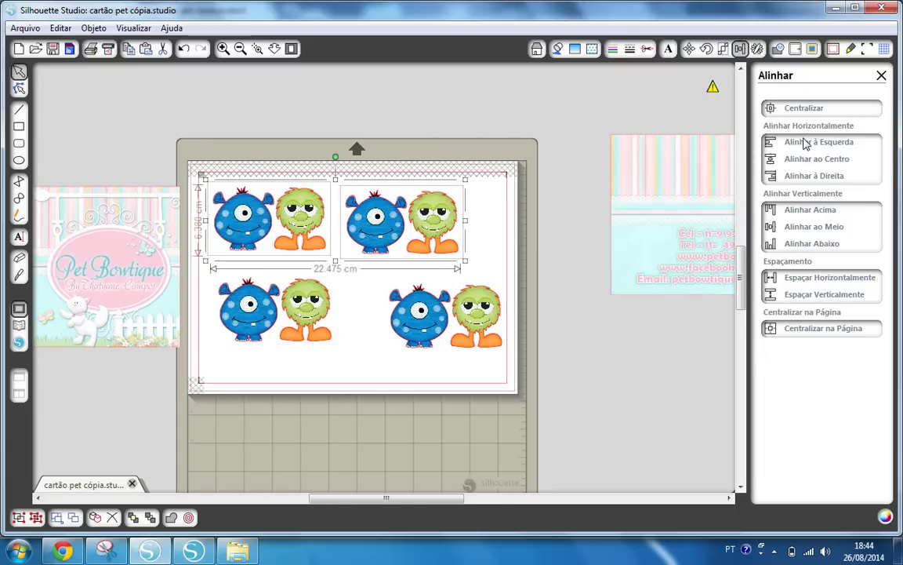
left_click(800, 210)
- Move the lower-right monster pair under the upper-right one and align the lower row along its bottom edges
left_click_drag(577, 390, 179, 312)
left_click(483, 346)
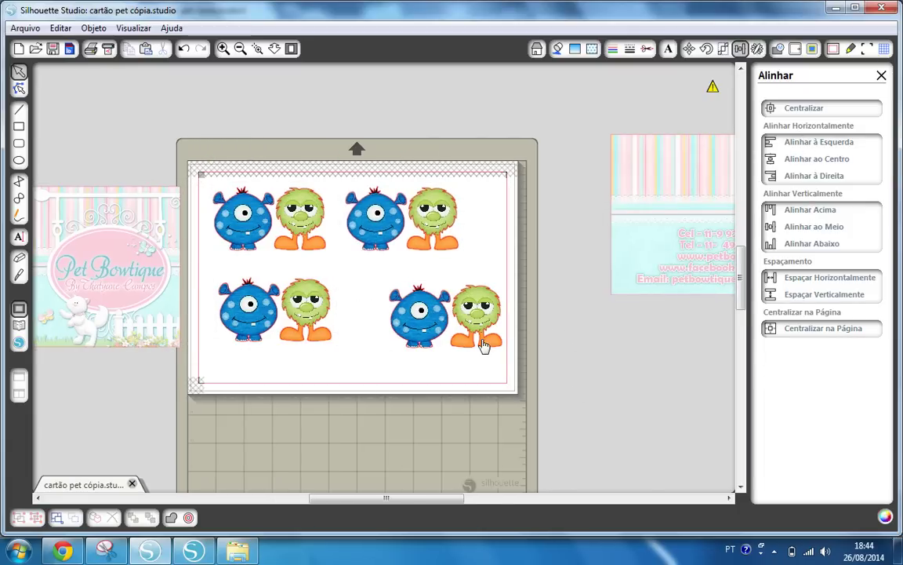
left_click_drag(483, 346, 440, 338)
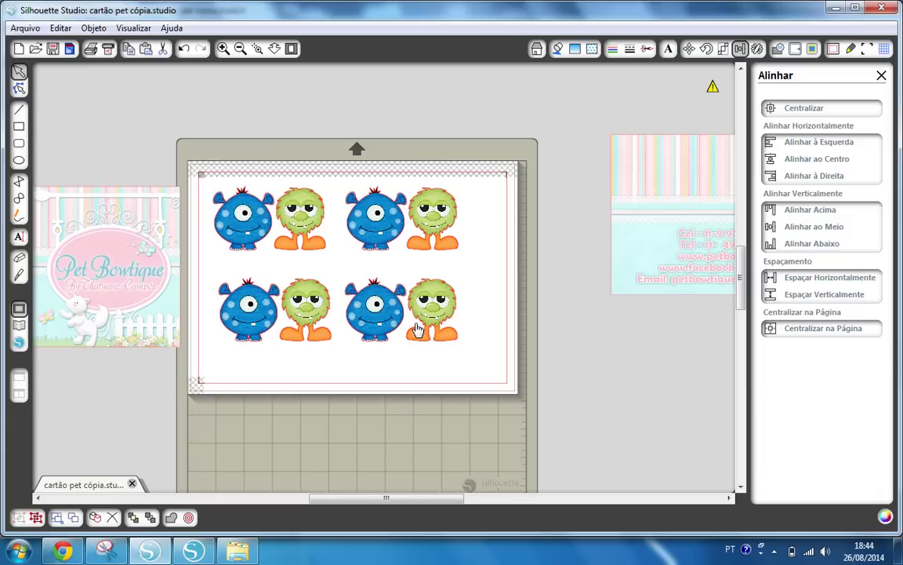
left_click(417, 329)
left_click(275, 309, "shift")
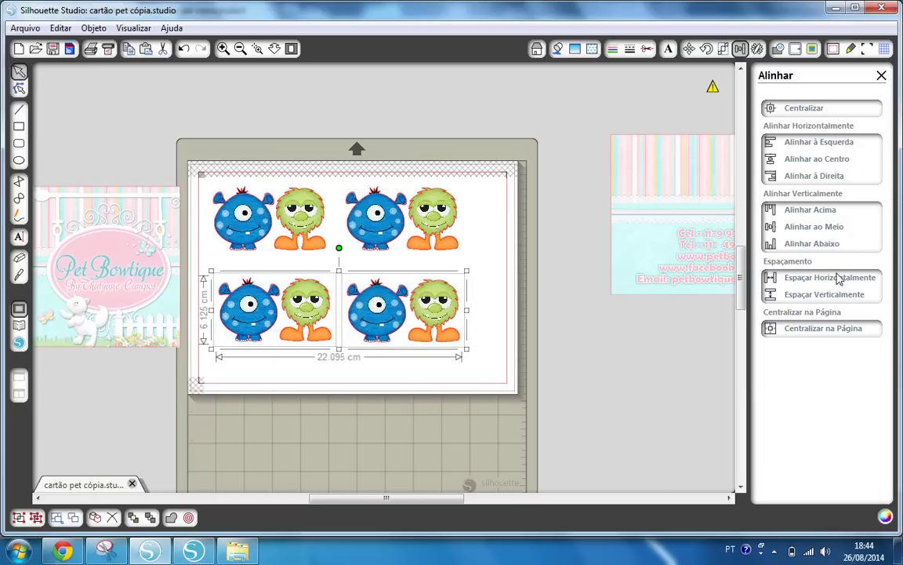
left_click(818, 242)
- Shift the logo card and all four monster pairs together down and right, and move the logo card farther up and away from the page
left_click(151, 166)
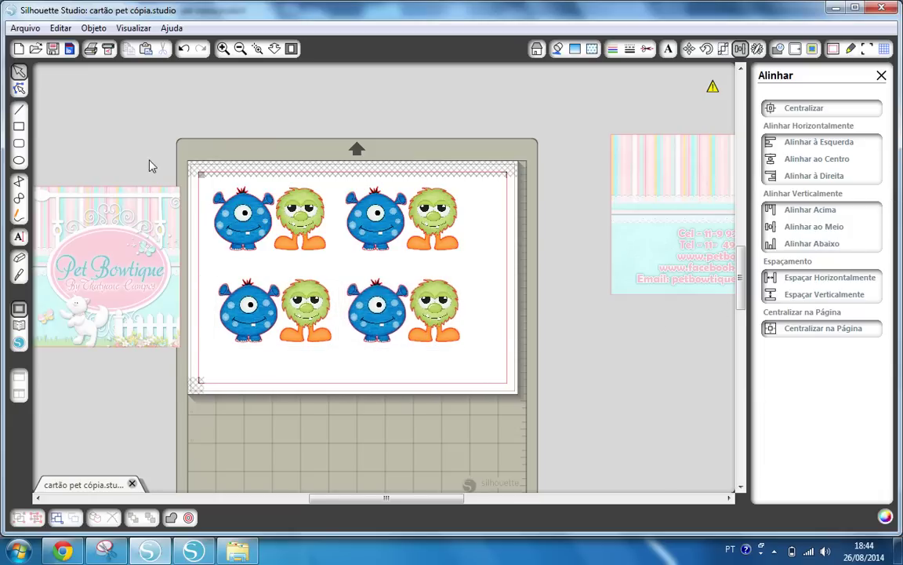
left_click_drag(157, 141, 566, 417)
left_click_drag(108, 254, 145, 274)
left_click(469, 396)
left_click_drag(67, 259, 15, 157)
- Group the four monster pairs and move the group slightly up and left toward the page centre
left_click(367, 268)
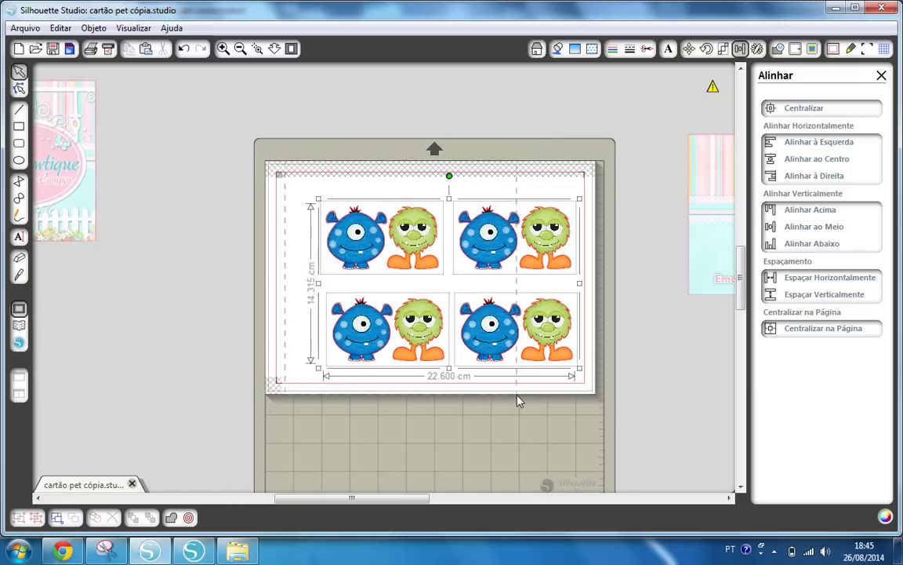
right_click(503, 173)
left_click(541, 390)
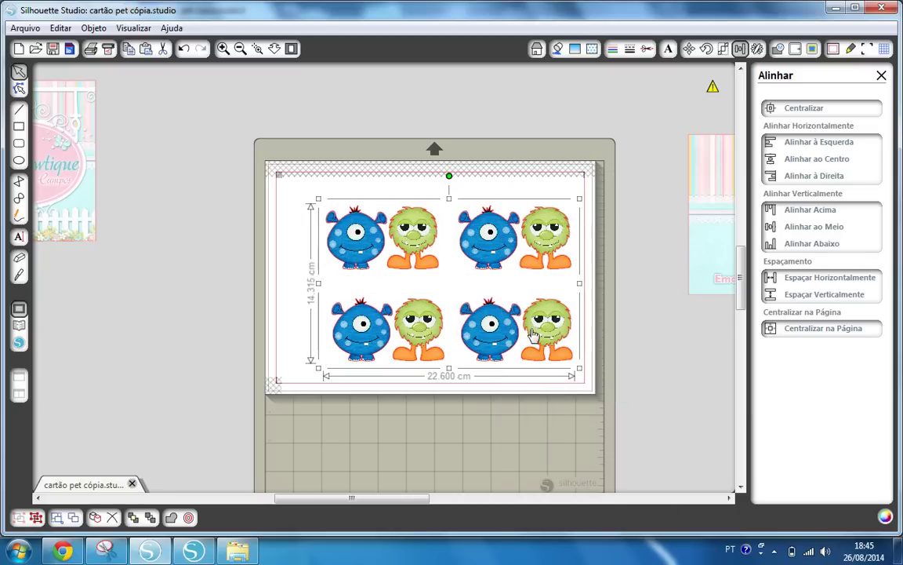
mouse_move(481, 298)
left_mouse_down()
mouse_move(446, 288)
mouse_move(464, 293)
left_mouse_up()
left_click_drag(525, 323, 527, 325)
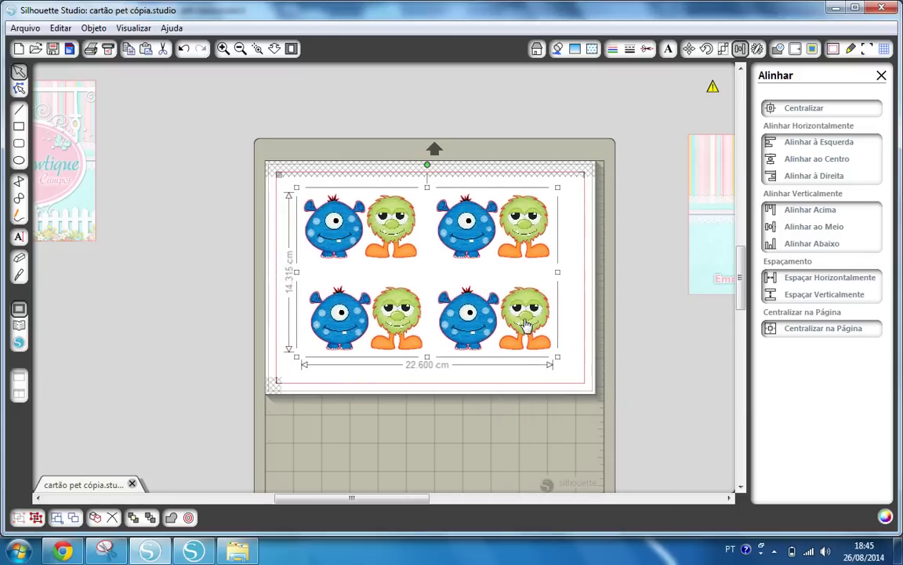
left_click(605, 363)
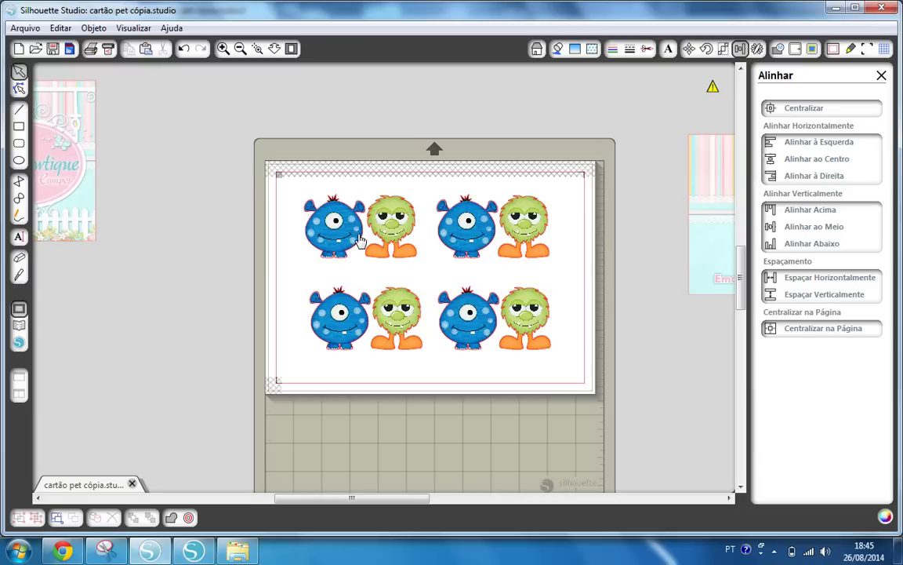
- Ungroup the four monster pairs on the page
left_click(480, 237)
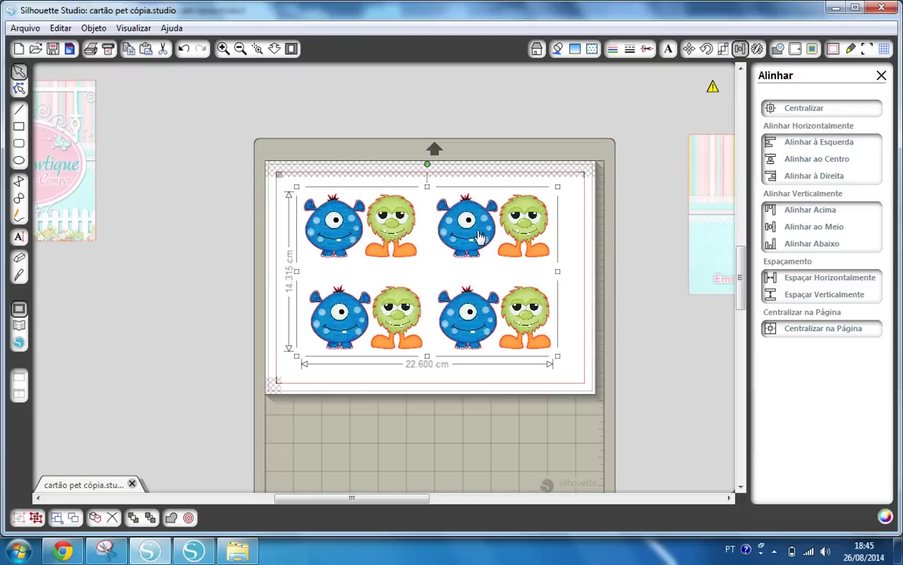
right_click(480, 236)
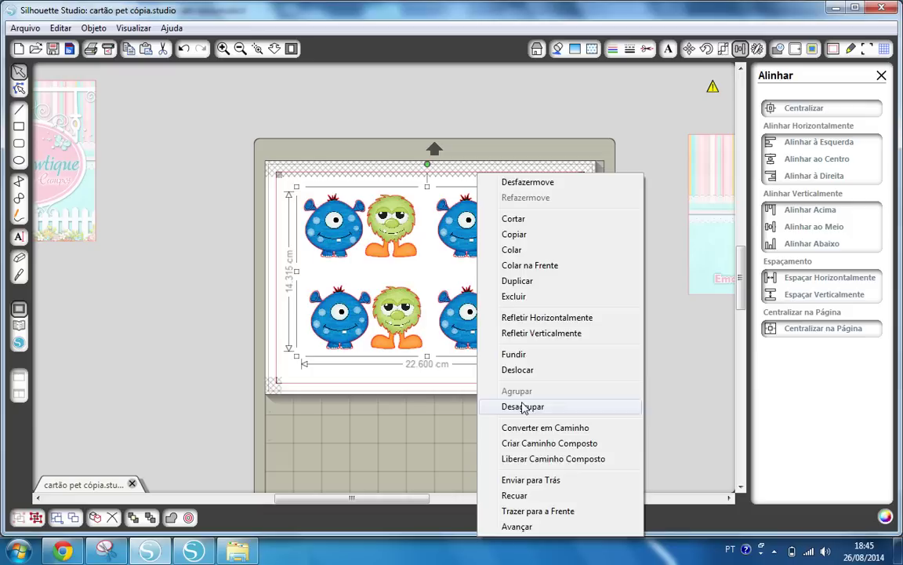
left_click(522, 407)
left_click(659, 374)
- Create a mirrored copy to the right of the upper-right monster pair and delete that copy
left_click(524, 249)
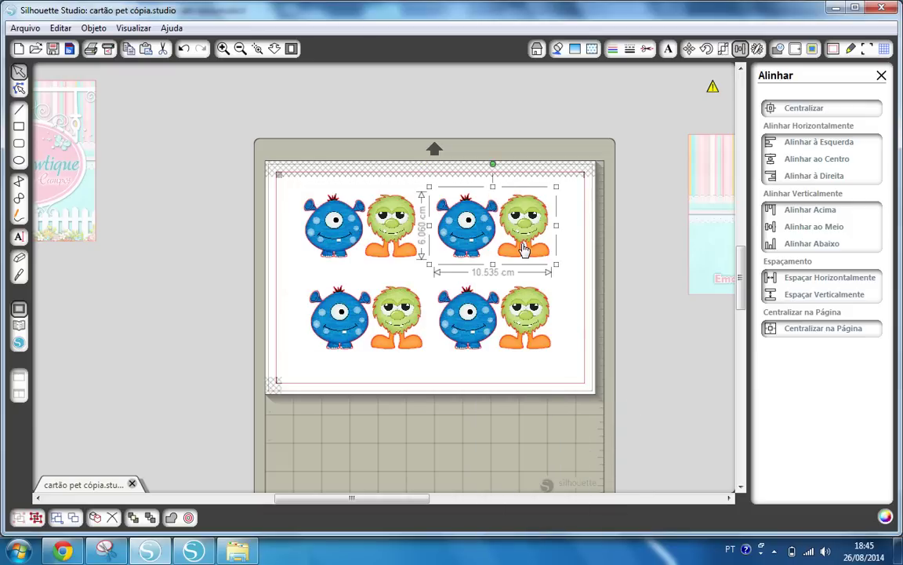
left_click(757, 50)
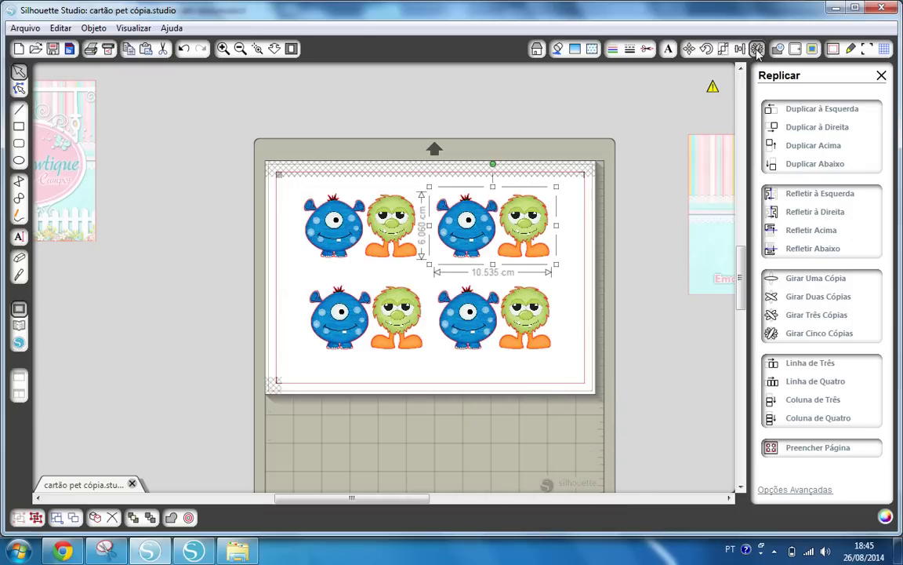
left_click(801, 217)
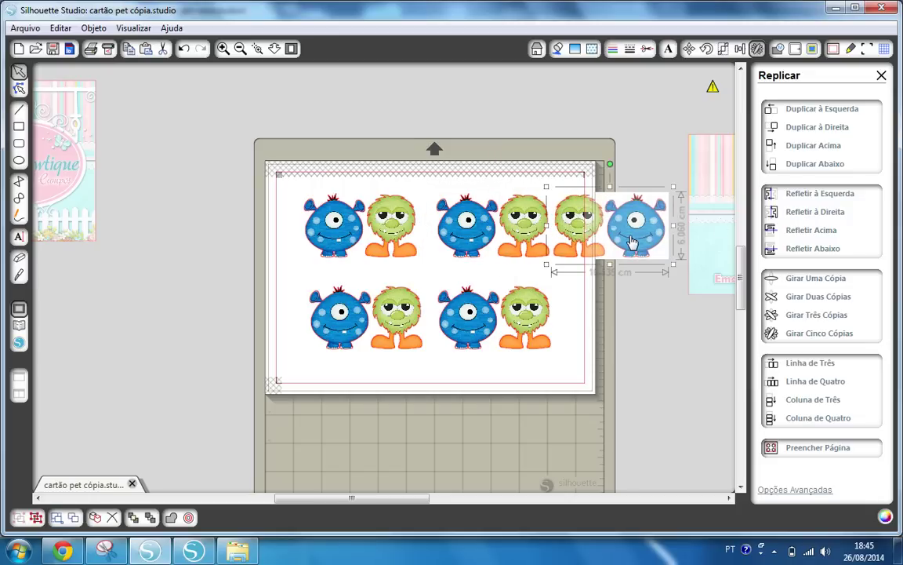
key("Delete")
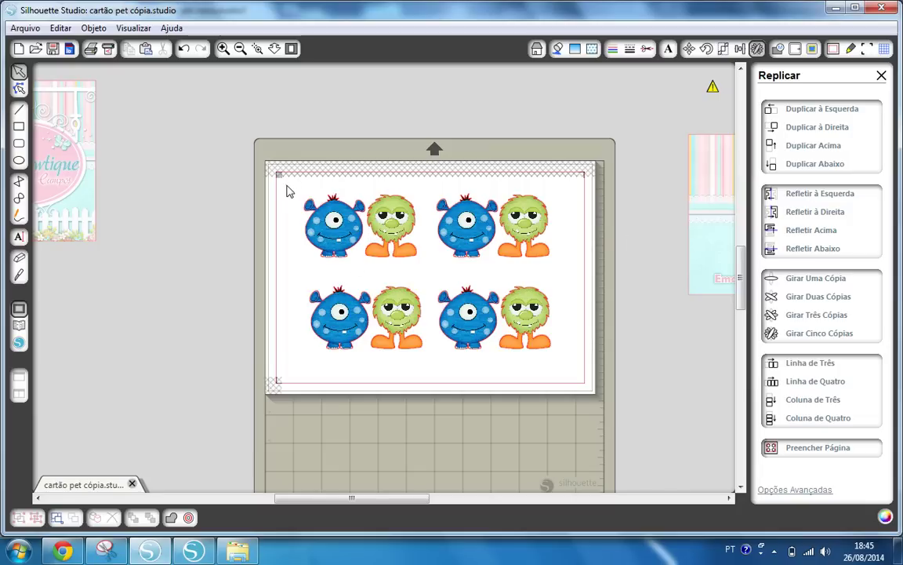
- Select all four monster pairs on the page and group them again
left_click_drag(287, 192, 575, 396)
right_click(512, 343)
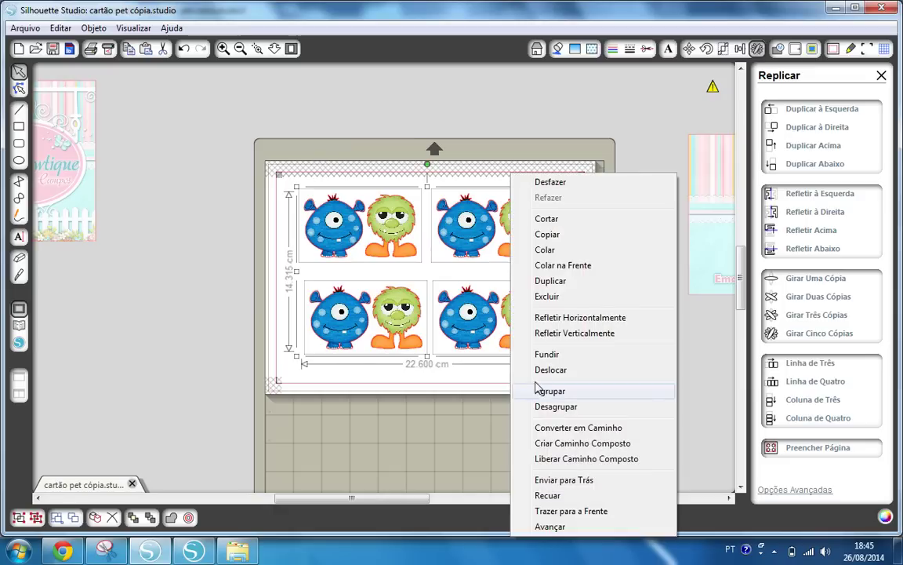
left_click(547, 393)
left_click(625, 397)
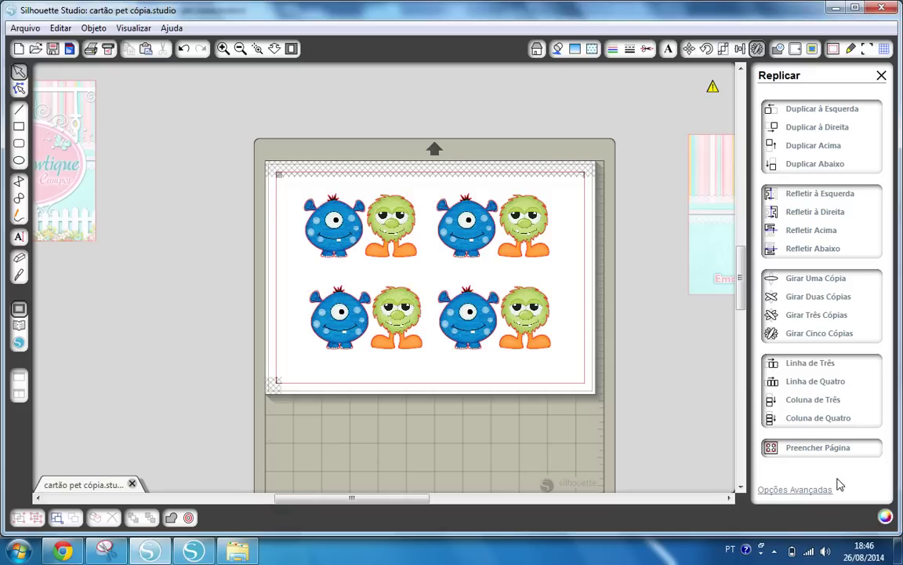
left_click(774, 552)
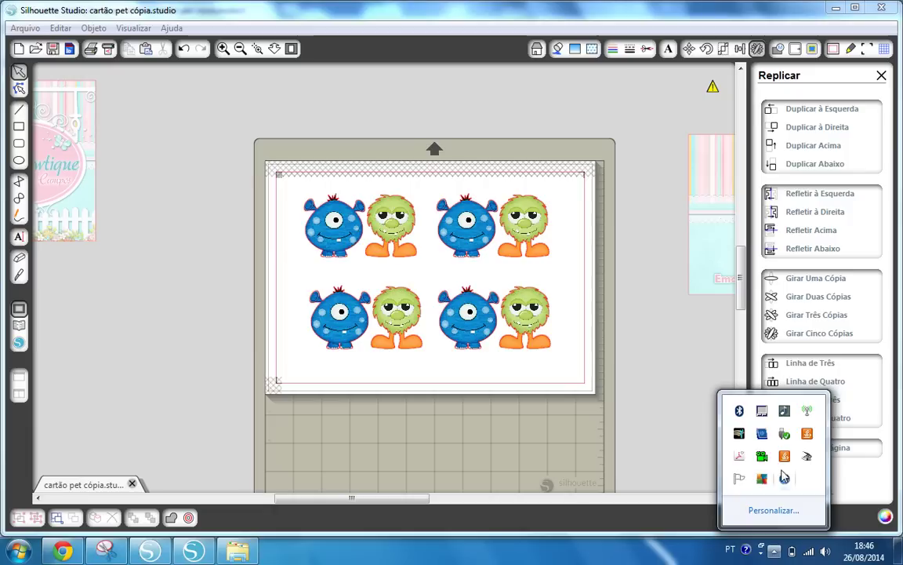
right_click(761, 456)
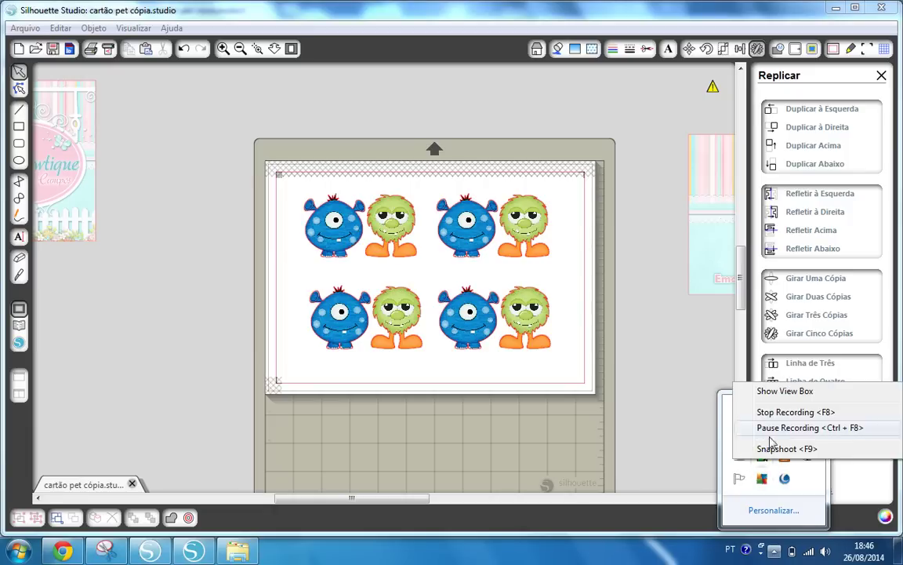